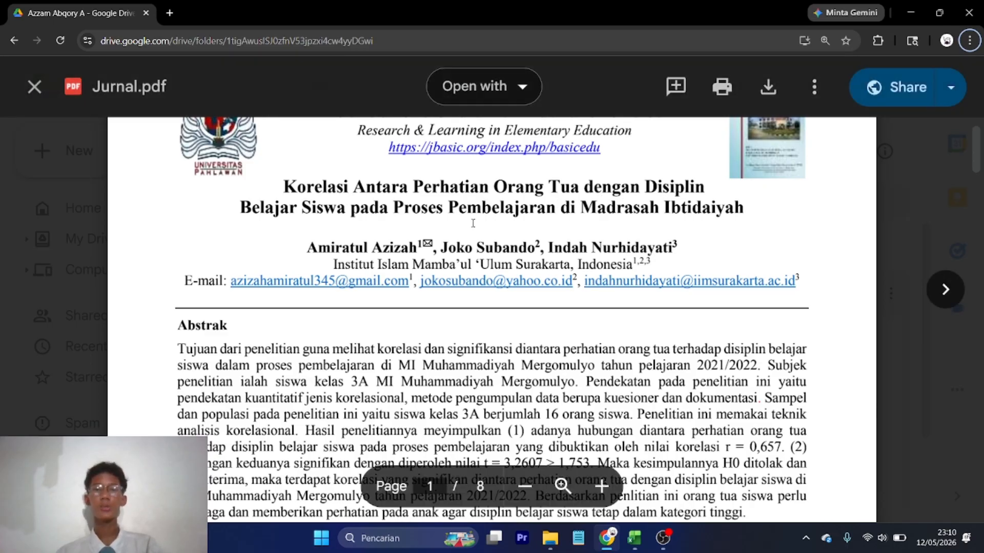
Zoom out of Jurnal.pdf and examine Tabel 1 with the respondents' Perhatian Orang Tua and Disiplin Belajar Siswa scores.
{"action": "key", "text": "ctrl+minus"}
{"action": "key", "text": "ctrl+minus"}
{"action": "scroll", "coordinate": [473, 224], "scroll_direction": "down", "scroll_amount": 10}
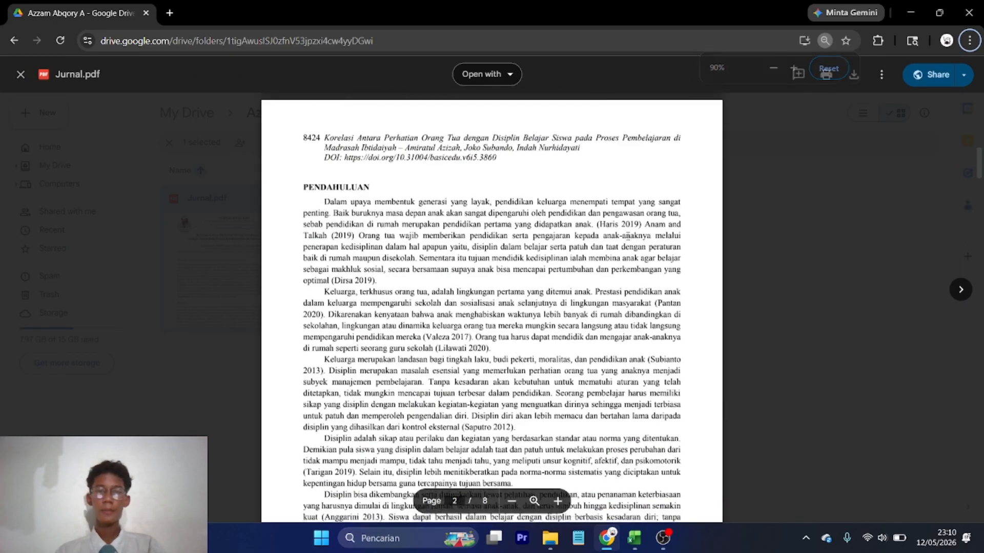
{"action": "scroll", "coordinate": [491, 307], "scroll_direction": "down", "scroll_amount": 20}
{"action": "scroll", "coordinate": [492, 308], "scroll_direction": "up", "scroll_amount": 3}
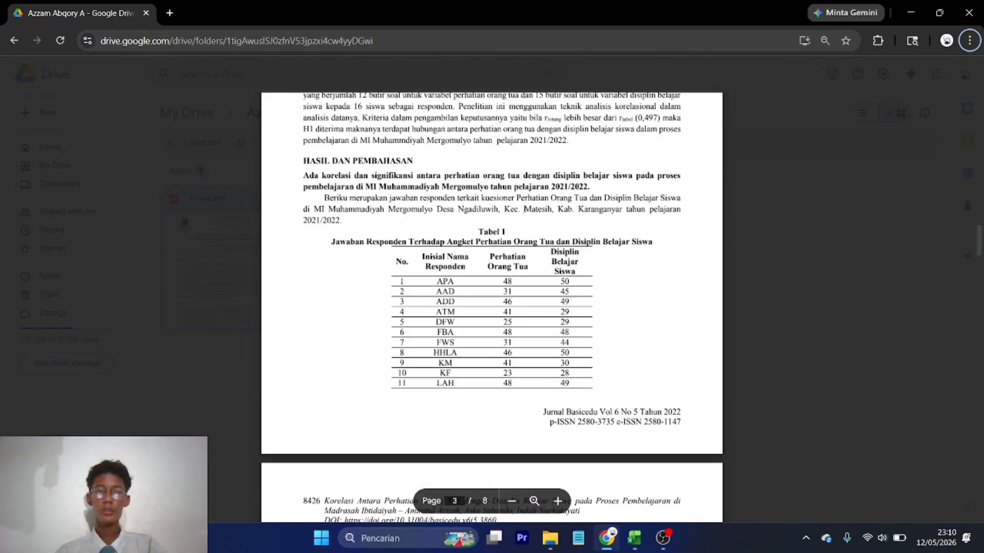
{"action": "scroll", "coordinate": [490, 279], "scroll_direction": "down", "scroll_amount": 3}
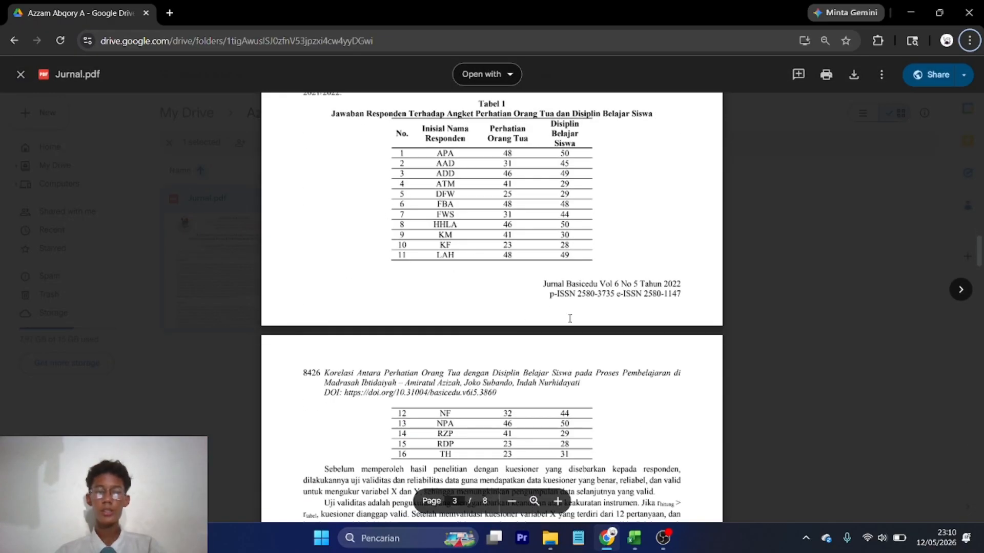
{"action": "scroll", "coordinate": [570, 318], "scroll_direction": "up", "scroll_amount": 2}
{"action": "scroll", "coordinate": [318, 145], "scroll_direction": "down", "scroll_amount": 3}
Switch to the Excel workbook and insert a markers-only scatter chart from the X and Y data in D3:E19.
{"action": "key", "text": "alt+Tab"}
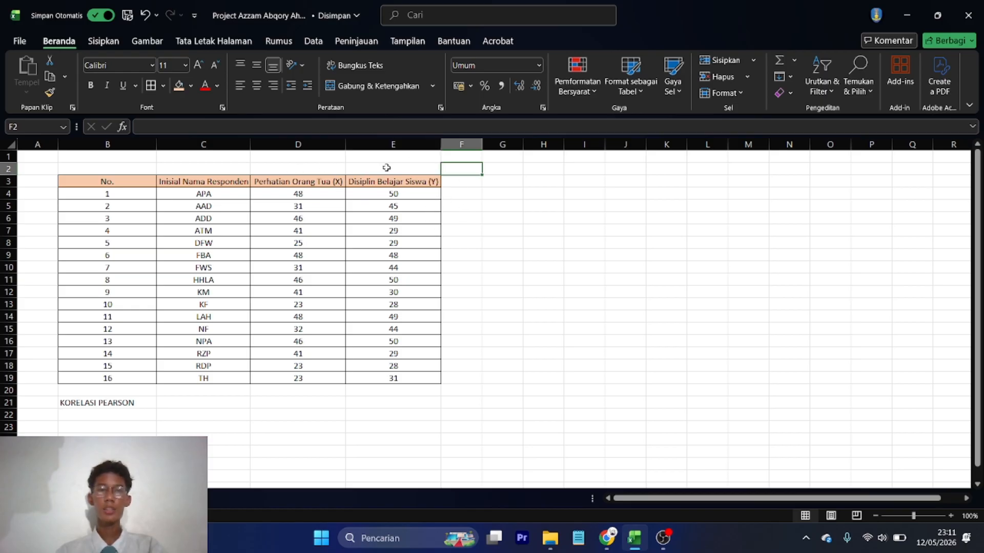
{"action": "left_click", "coordinate": [533, 206]}
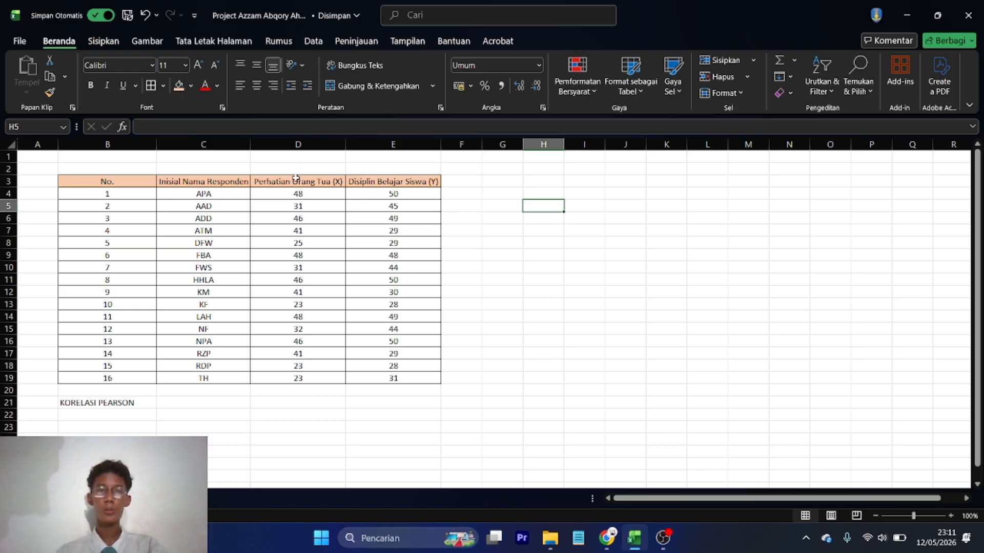
{"action": "left_click_drag", "start_coordinate": [296, 178], "coordinate": [393, 380]}
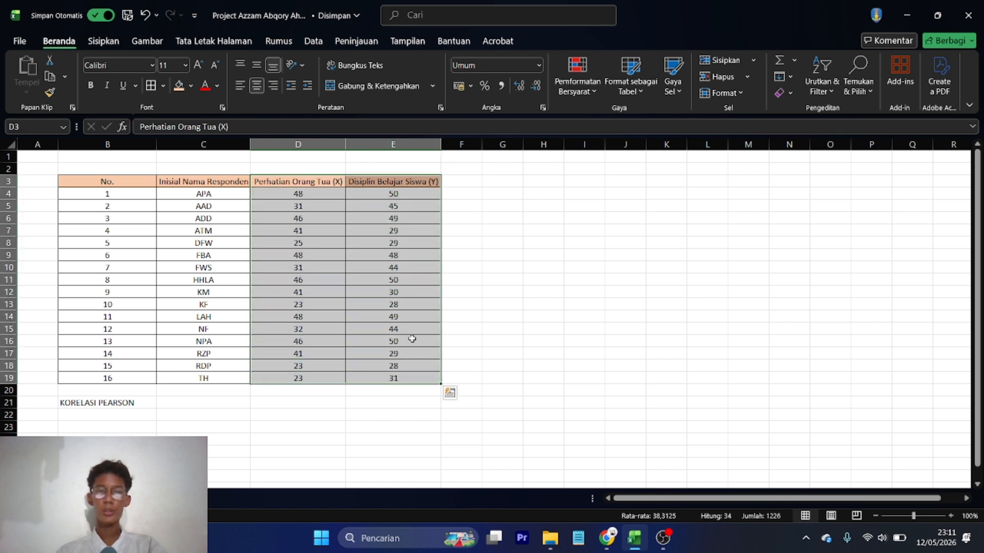
{"action": "left_click", "coordinate": [102, 41]}
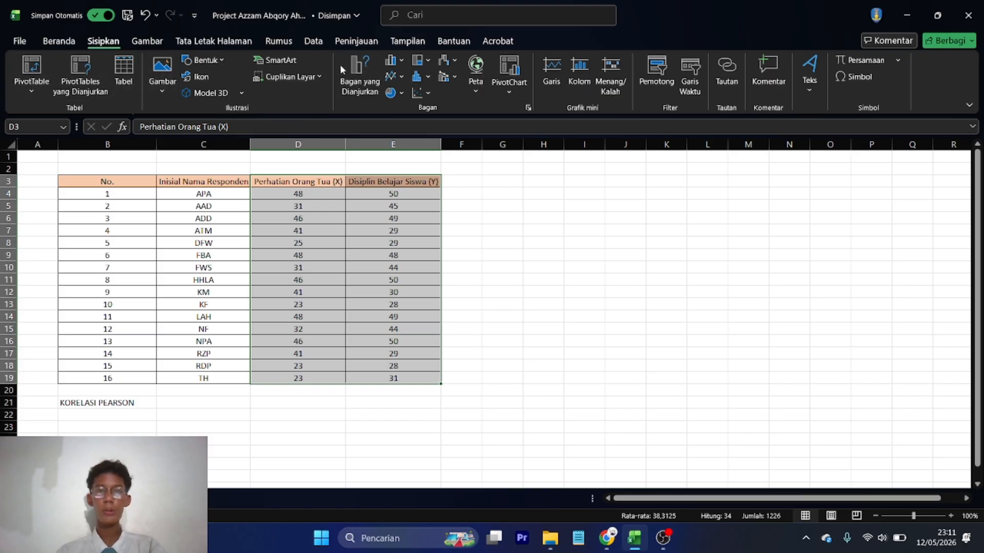
{"action": "left_click", "coordinate": [430, 91]}
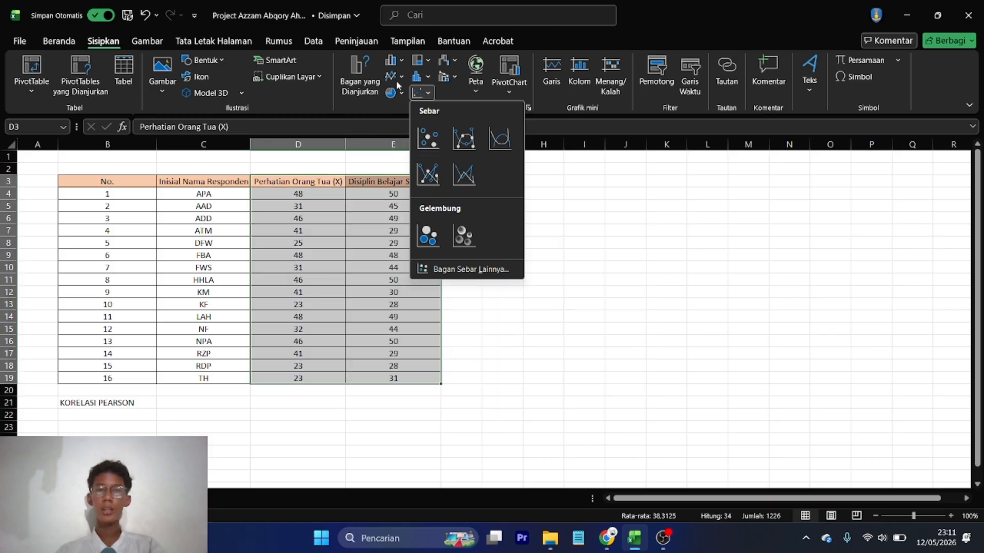
{"action": "left_click", "coordinate": [432, 138]}
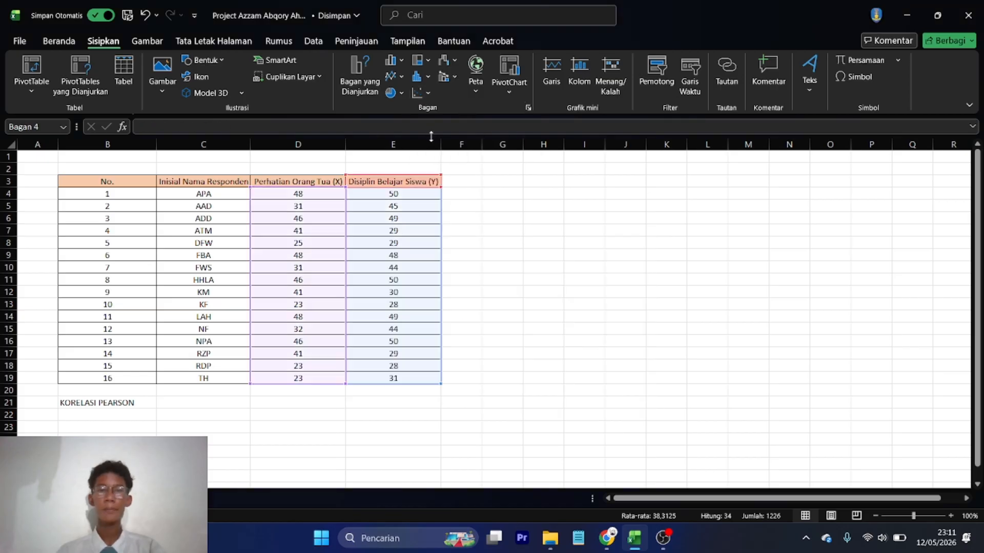
Move the scatter chart beside the table at row 3 and enlarge it to reach row 19 and column O.
{"action": "left_click_drag", "start_coordinate": [522, 227], "coordinate": [632, 173]}
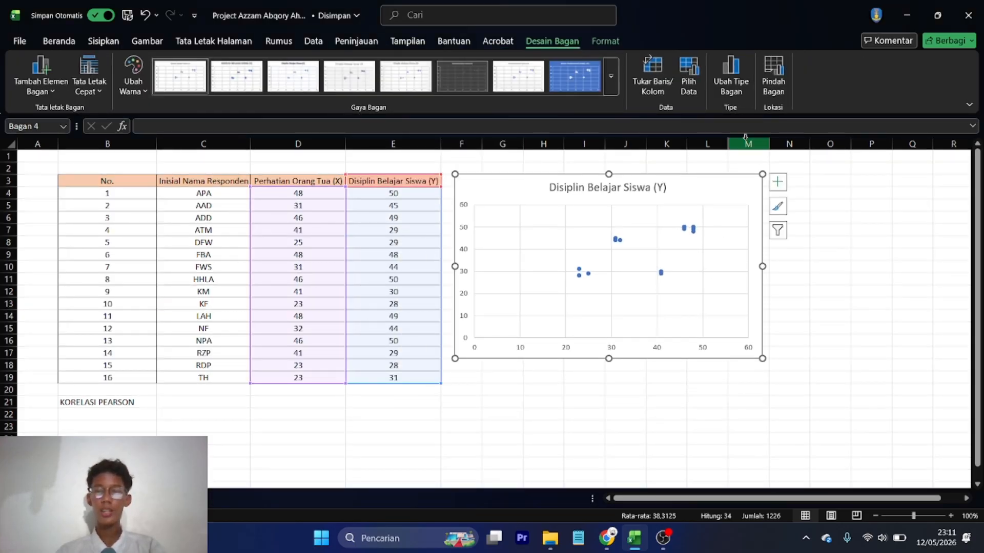
{"action": "left_click_drag", "start_coordinate": [609, 359], "coordinate": [609, 383]}
{"action": "left_click_drag", "start_coordinate": [762, 278], "coordinate": [837, 280]}
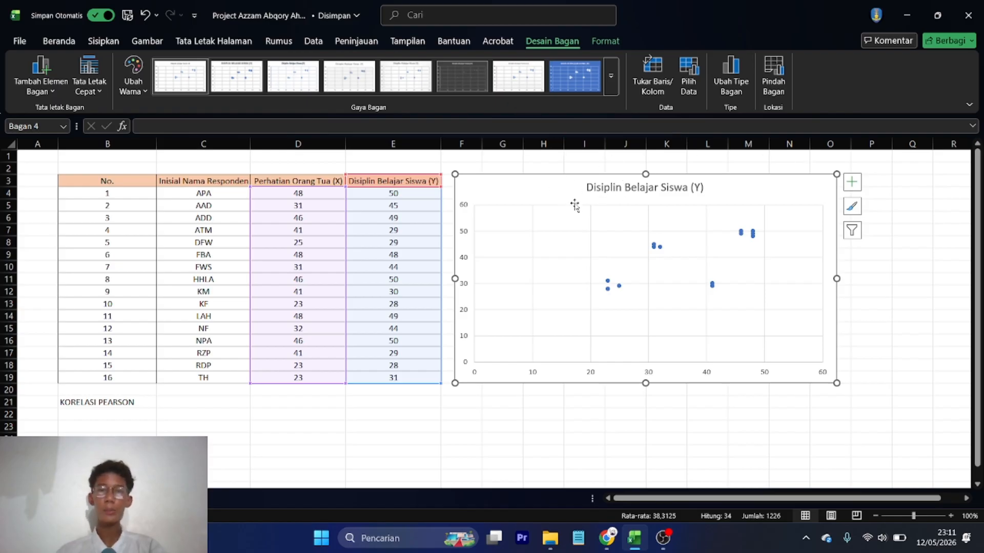
Open the scatter chart's formatting options and set the horizontal axis minimum bound to 20.
{"action": "right_click", "coordinate": [737, 190]}
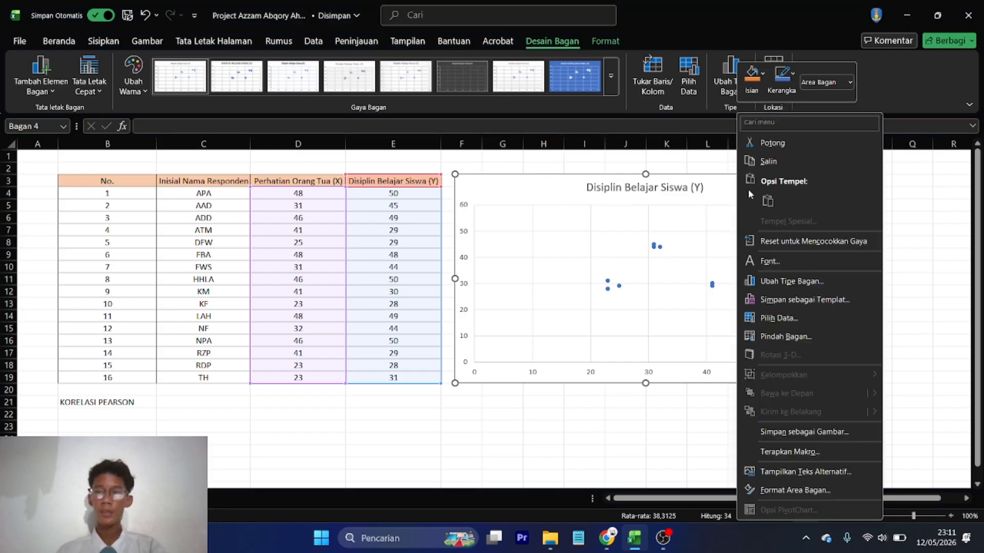
{"action": "left_click", "coordinate": [534, 177]}
{"action": "right_click", "coordinate": [545, 193]}
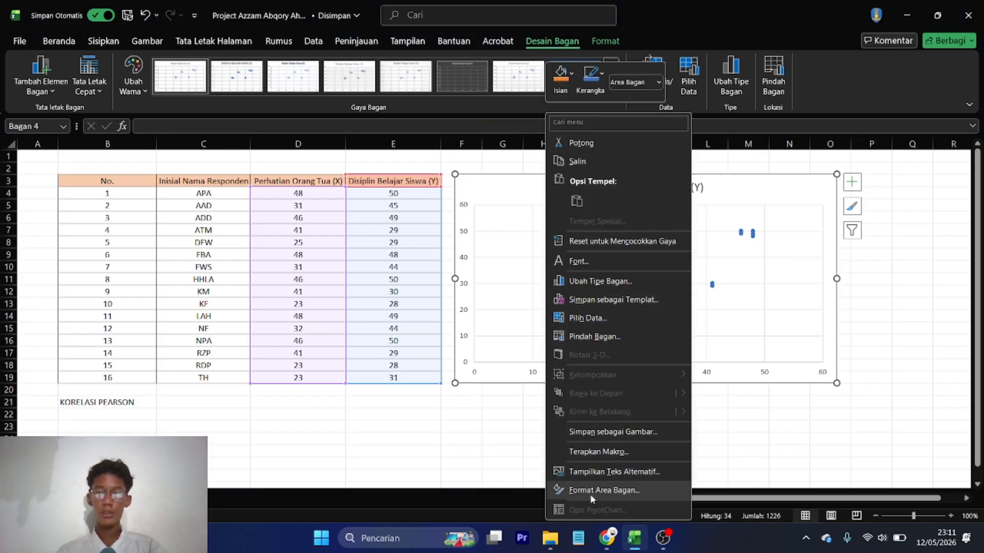
{"action": "left_click", "coordinate": [613, 493]}
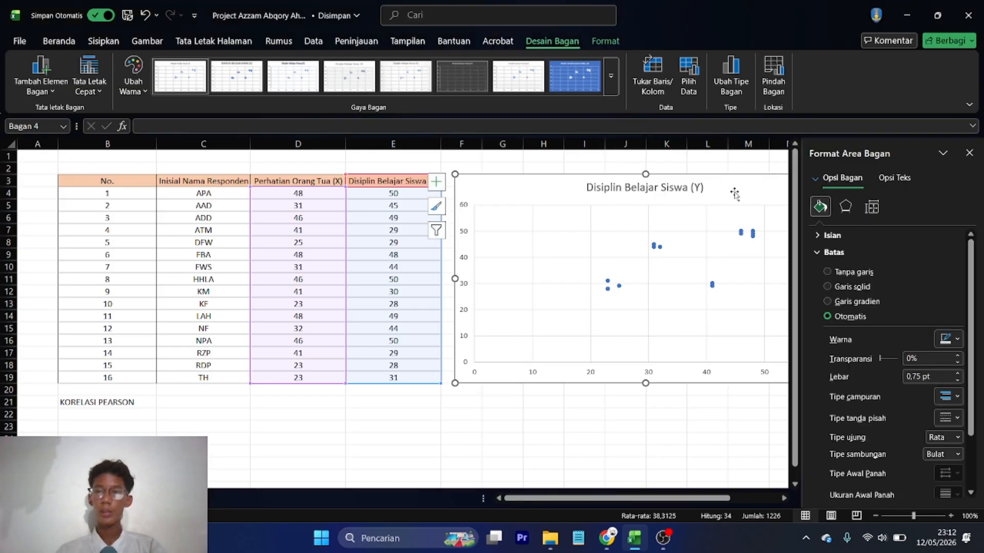
{"action": "left_click_drag", "start_coordinate": [586, 501], "coordinate": [629, 500]}
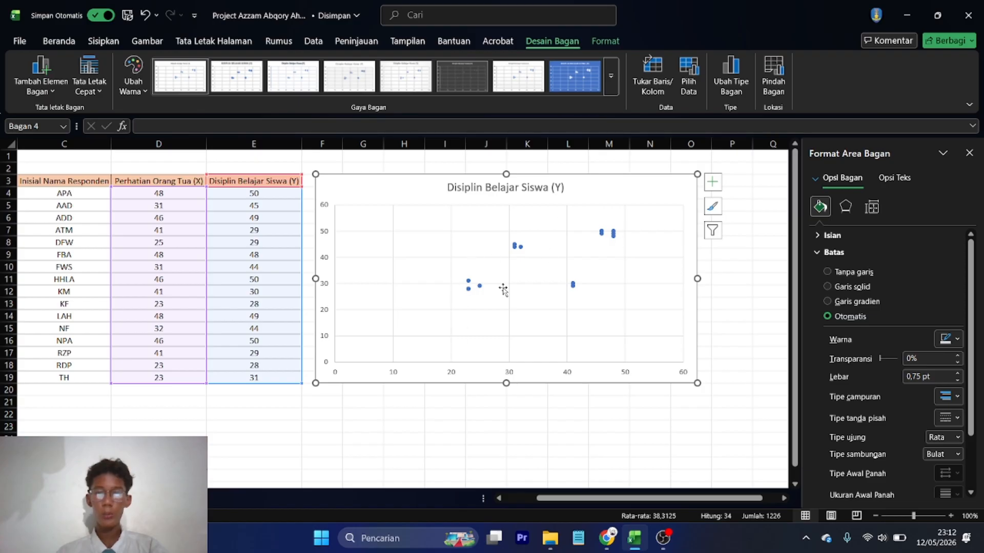
{"action": "left_click", "coordinate": [452, 374]}
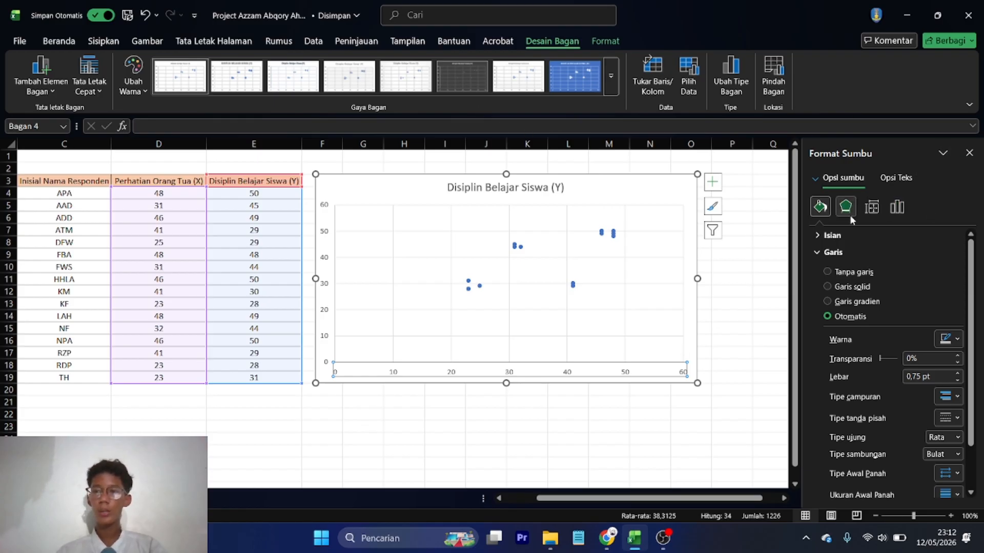
{"action": "left_click", "coordinate": [901, 205]}
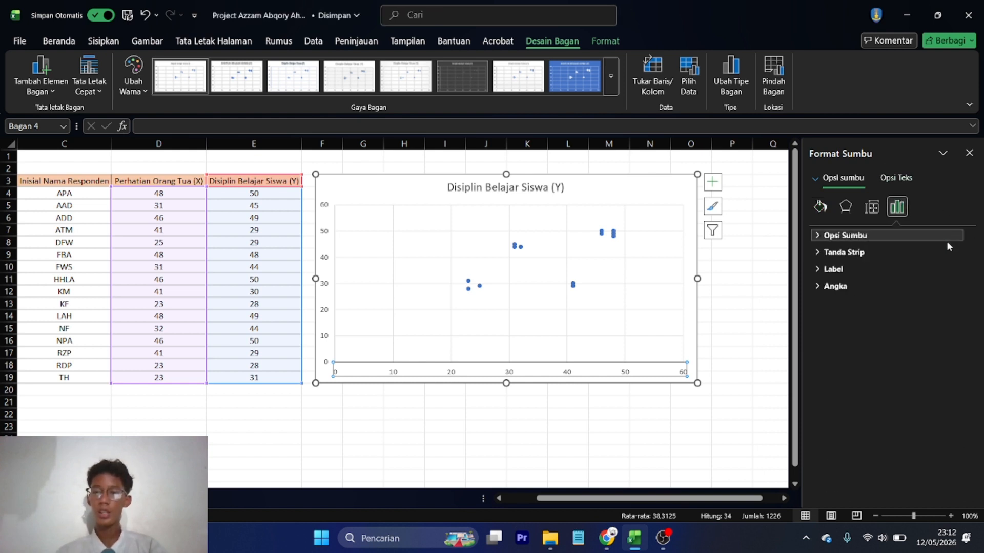
{"action": "left_click", "coordinate": [828, 236]}
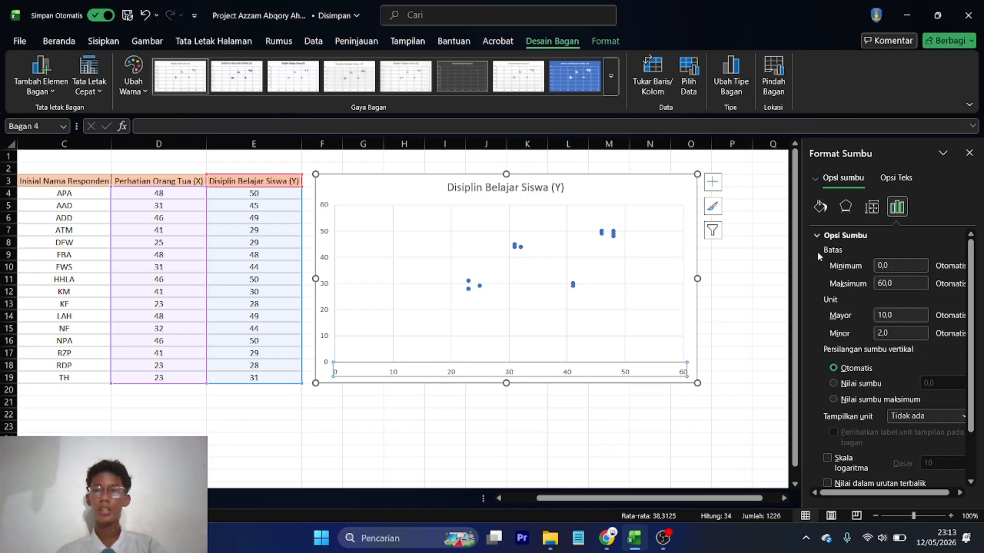
{"action": "left_click_drag", "start_coordinate": [895, 266], "coordinate": [876, 267]}
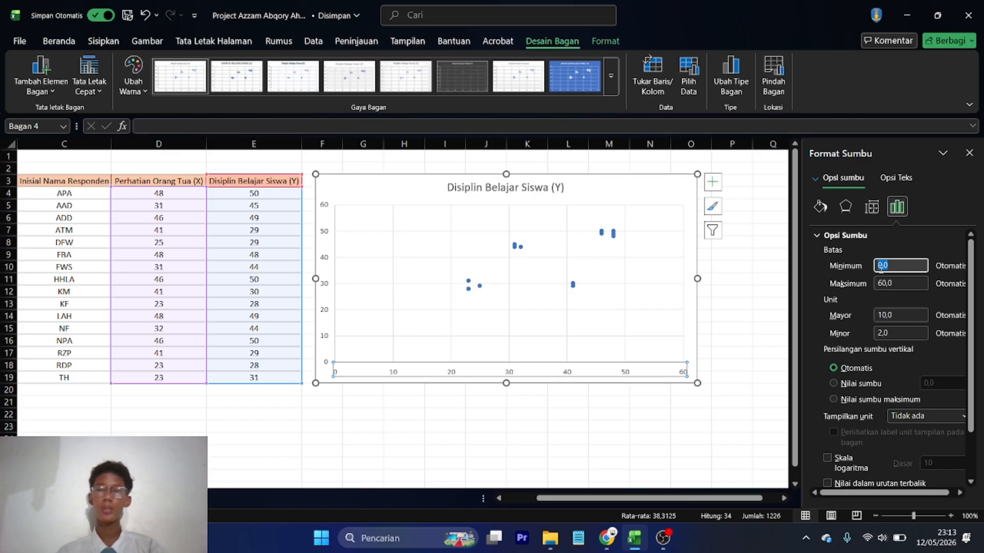
{"action": "key", "text": "Return"}
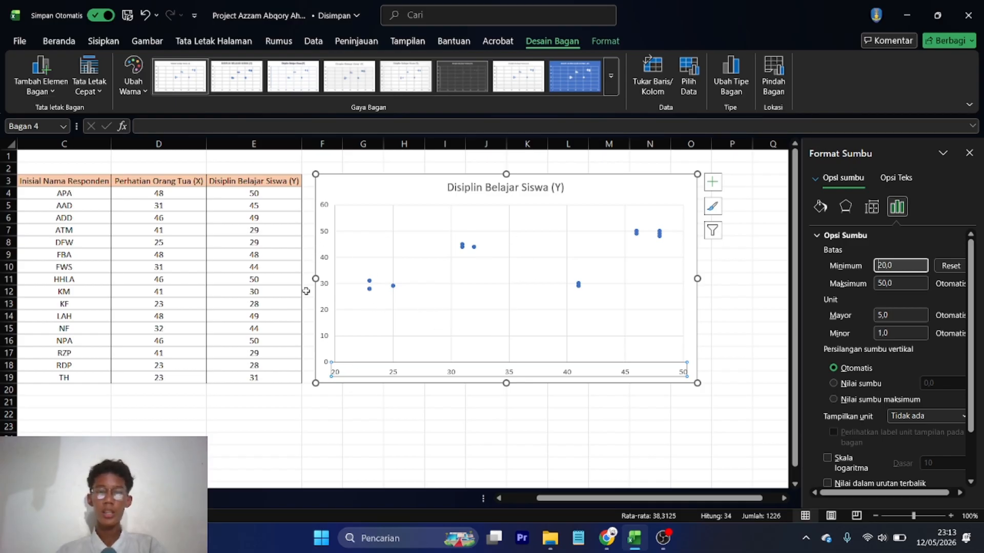
Set the minimum bound of the chart's vertical axis to 20.
{"action": "left_click", "coordinate": [327, 313]}
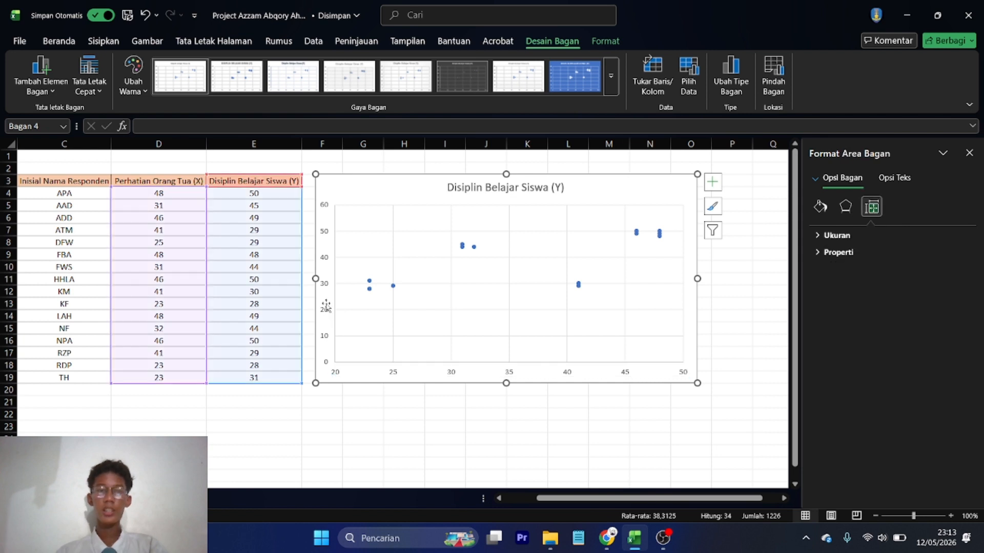
{"action": "left_click", "coordinate": [330, 318]}
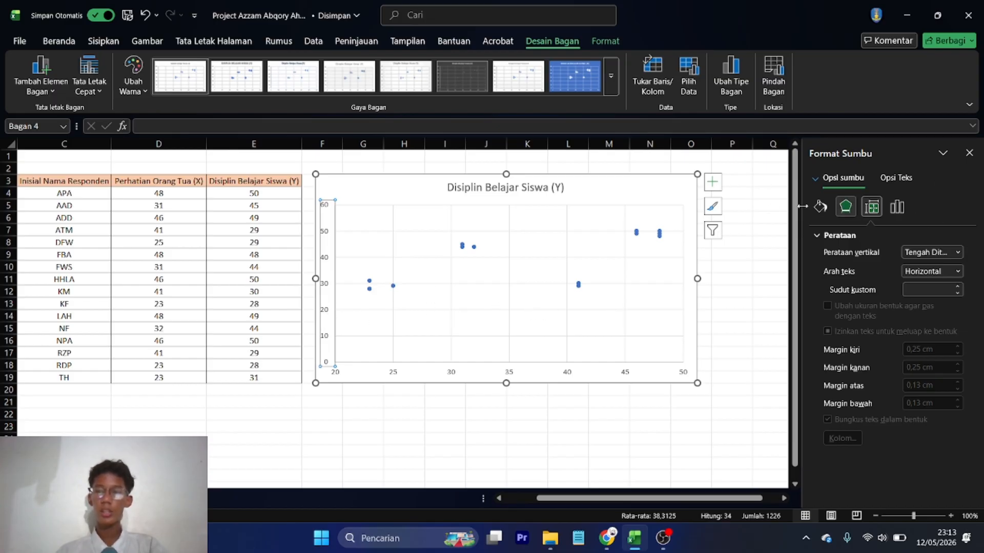
{"action": "left_click", "coordinate": [897, 206]}
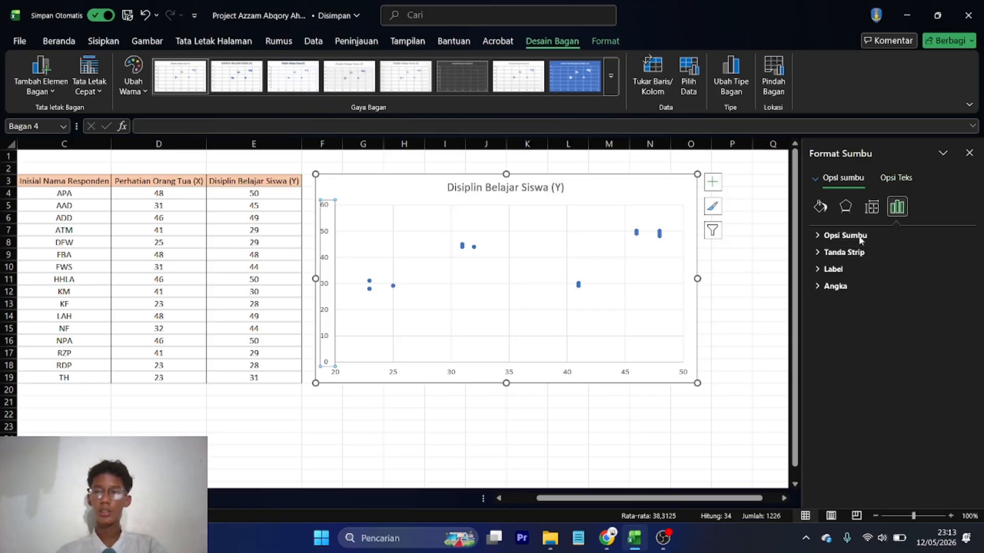
{"action": "left_click", "coordinate": [845, 235]}
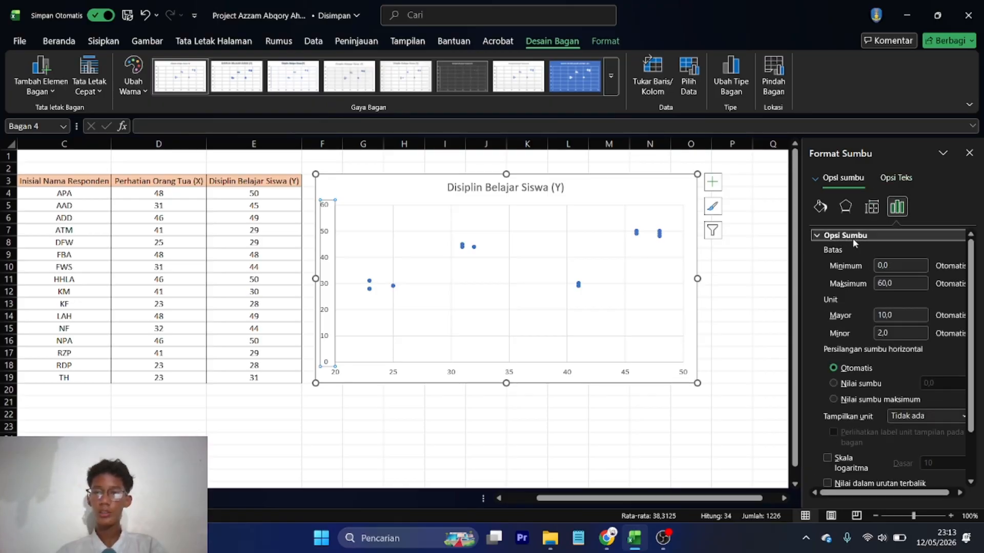
{"action": "left_click", "coordinate": [907, 265]}
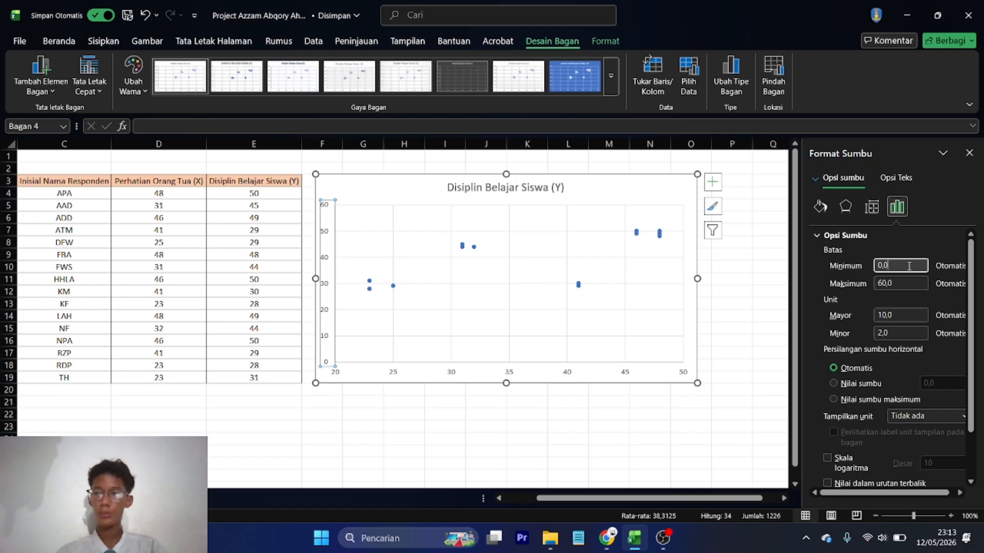
{"action": "type", "text": "20"}
{"action": "key", "text": "Return"}
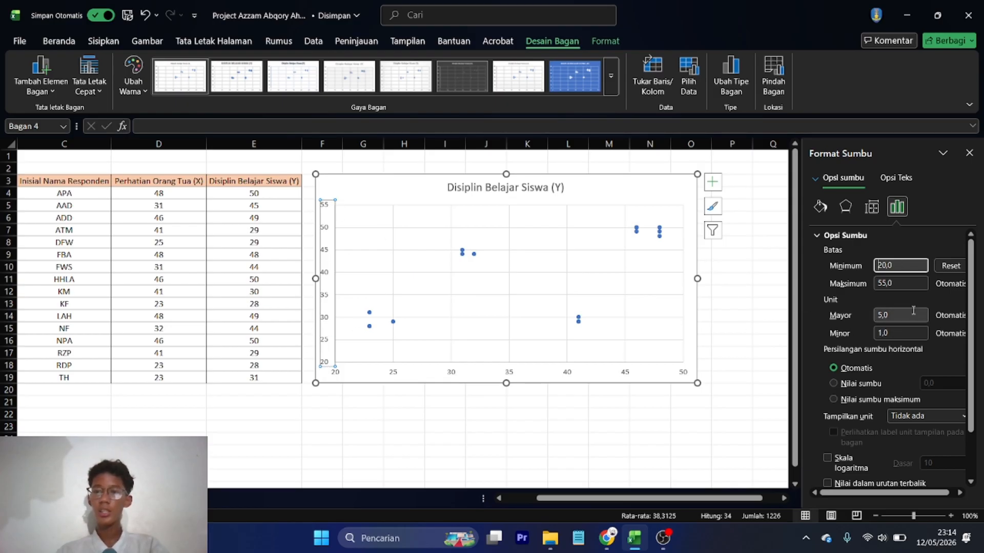
Set the major unit of the chart's vertical axis to 2.
{"action": "scroll", "coordinate": [846, 297], "scroll_direction": "down", "scroll_amount": 1}
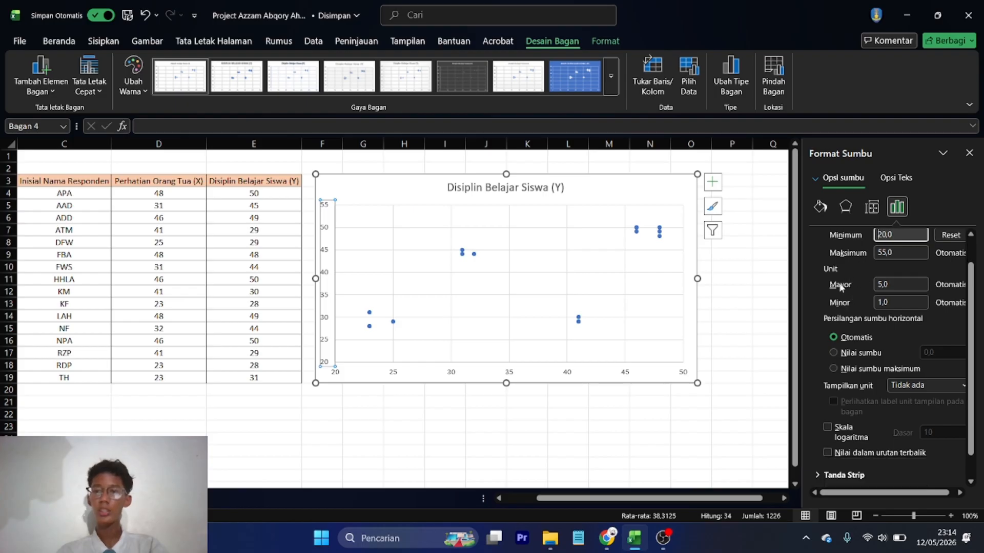
{"action": "left_click", "coordinate": [877, 284]}
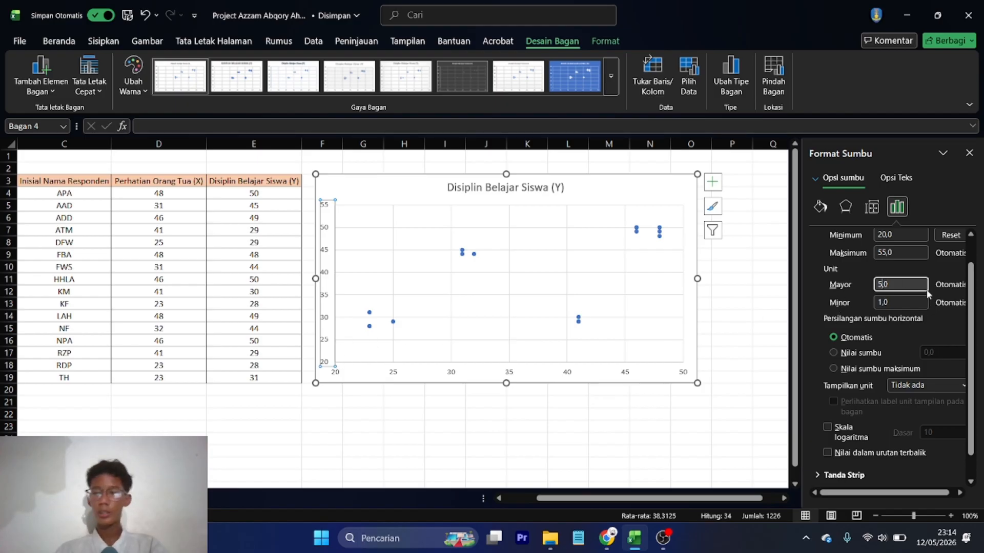
{"action": "key", "text": "Delete"}
{"action": "key", "text": "Delete"}
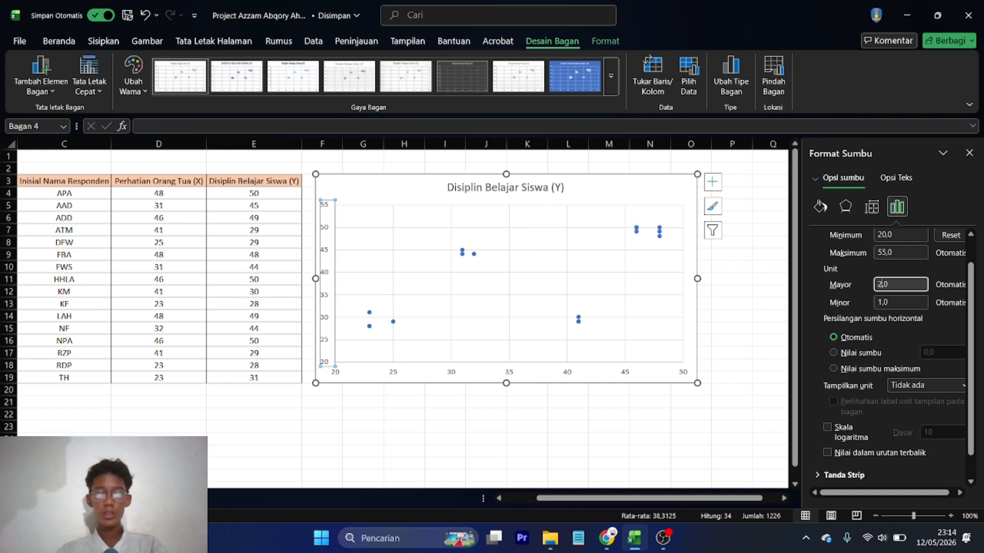
{"action": "type", "text": "2"}
{"action": "key", "text": "Return"}
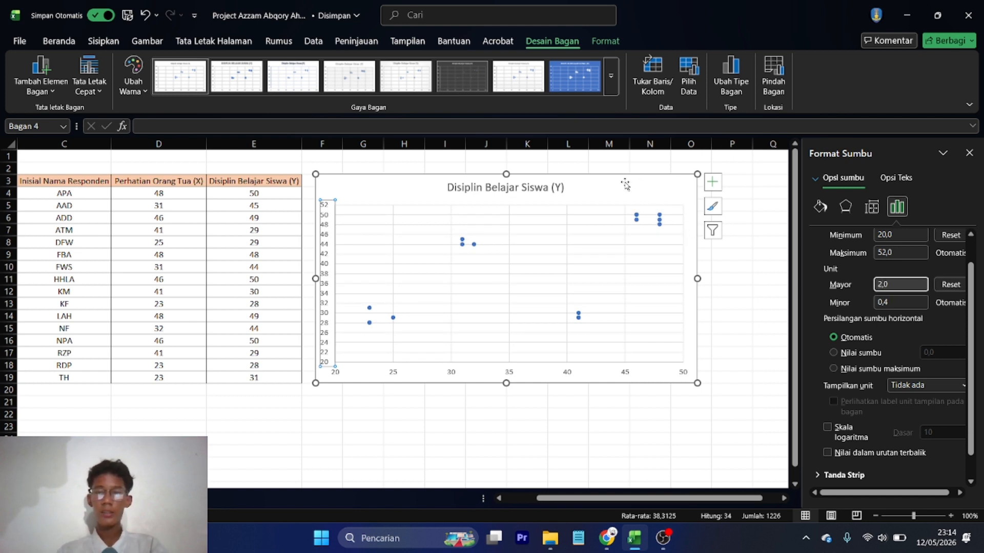
Increase the scatter chart's height by extending its lower edge to about row 24.
{"action": "left_click", "coordinate": [506, 383]}
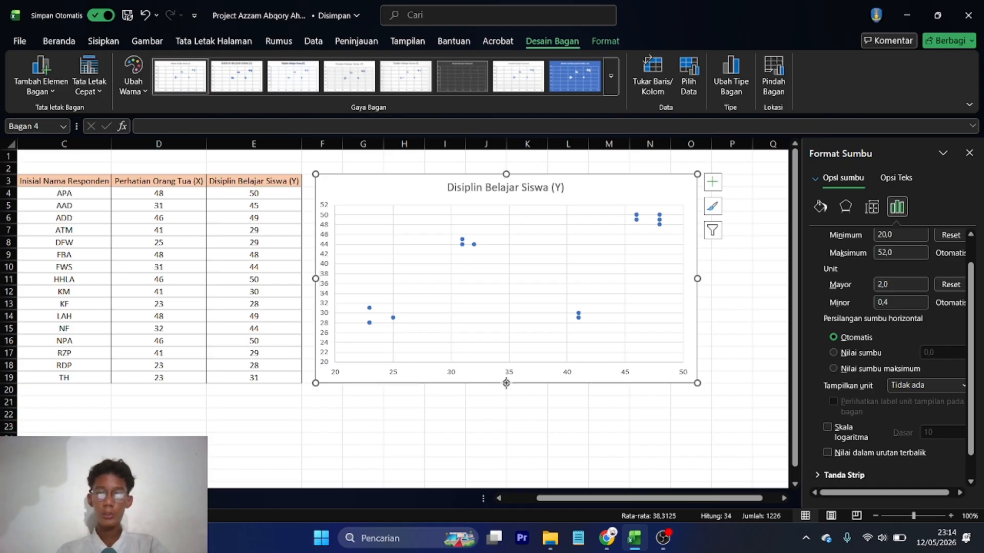
{"action": "left_click_drag", "start_coordinate": [506, 383], "coordinate": [507, 439]}
{"action": "left_click", "coordinate": [705, 255]}
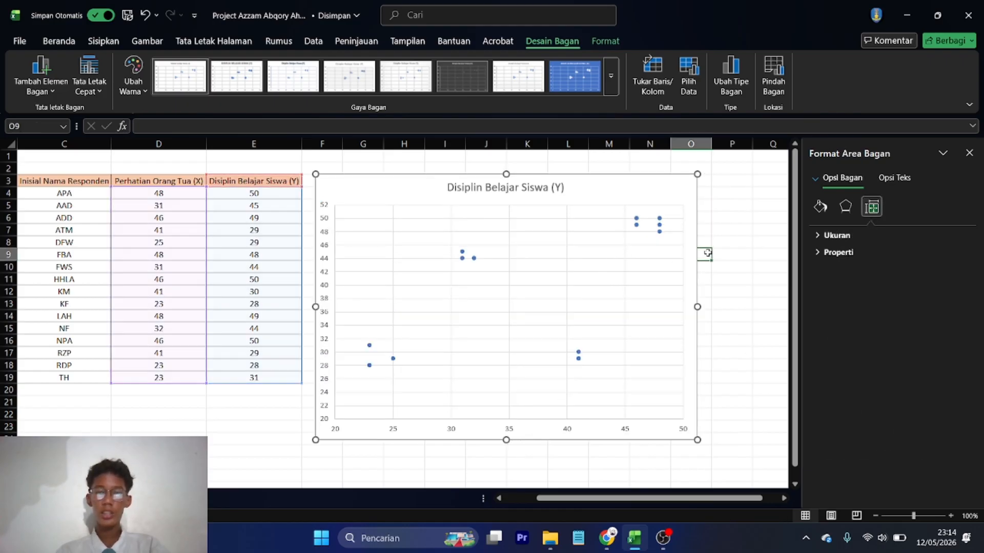
Close the chart formatting options and select the whole scatter chart.
{"action": "left_click", "coordinate": [510, 251]}
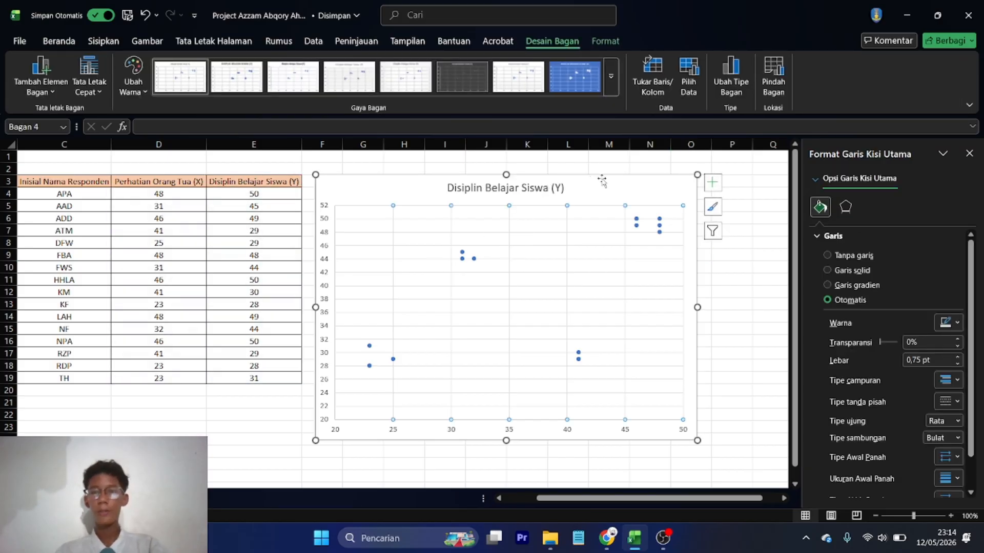
{"action": "left_click", "coordinate": [969, 154]}
{"action": "left_click", "coordinate": [813, 181]}
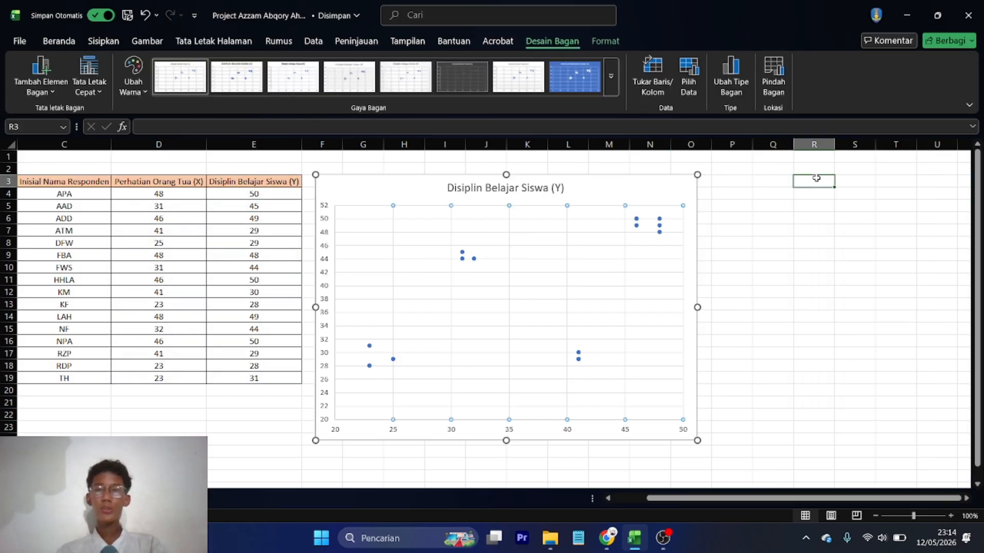
{"action": "left_click", "coordinate": [681, 176]}
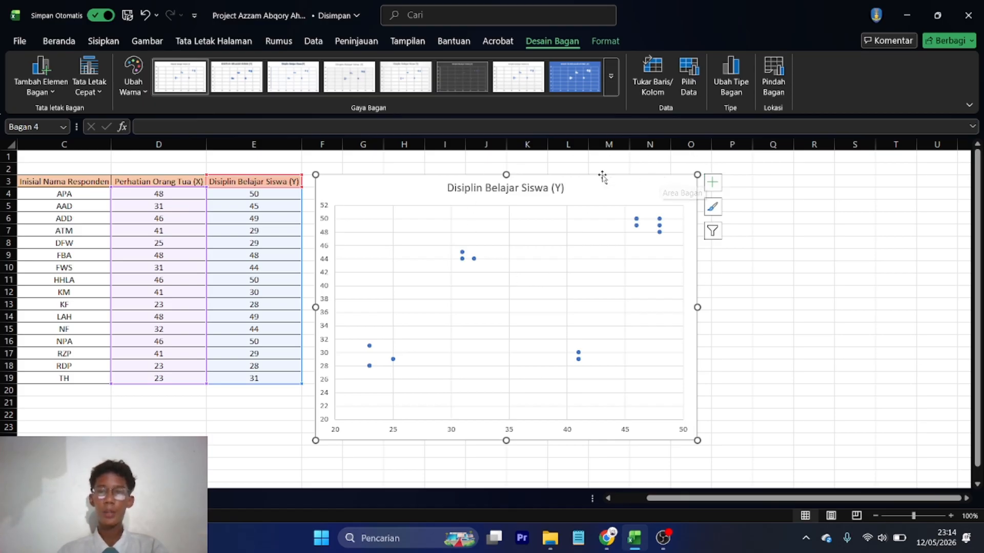
Add a linear trendline to the scatter chart and open its additional formatting options.
{"action": "left_click", "coordinate": [713, 183]}
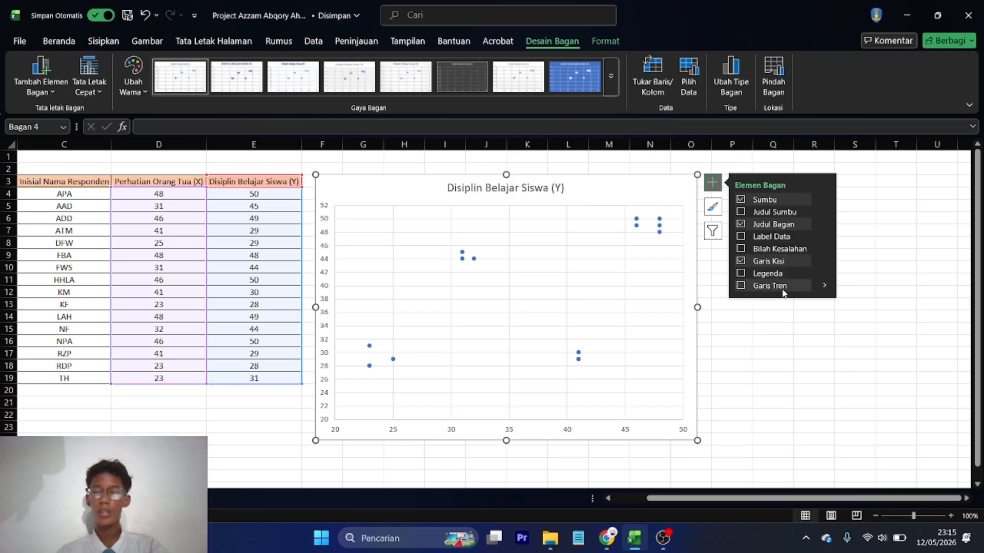
{"action": "left_click", "coordinate": [742, 286]}
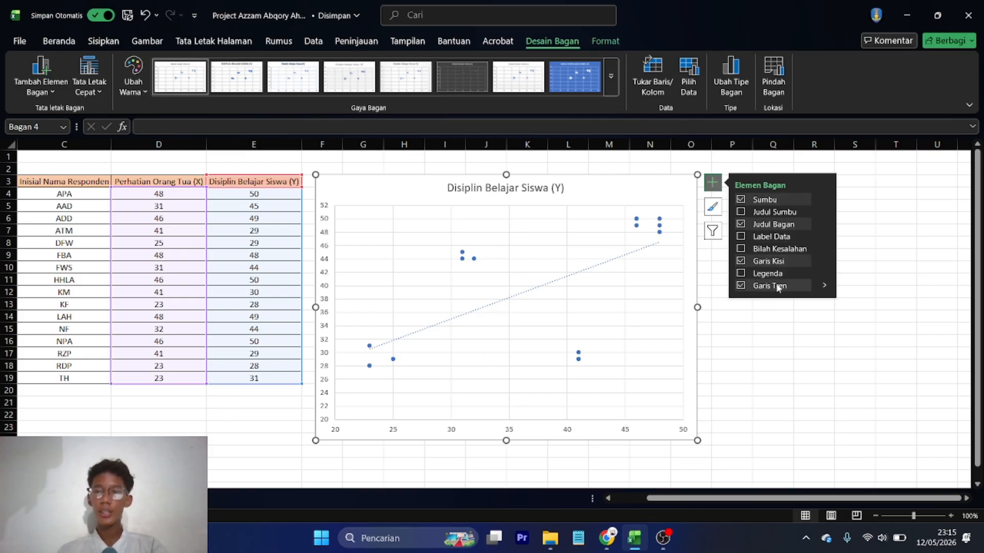
{"action": "left_click", "coordinate": [824, 286]}
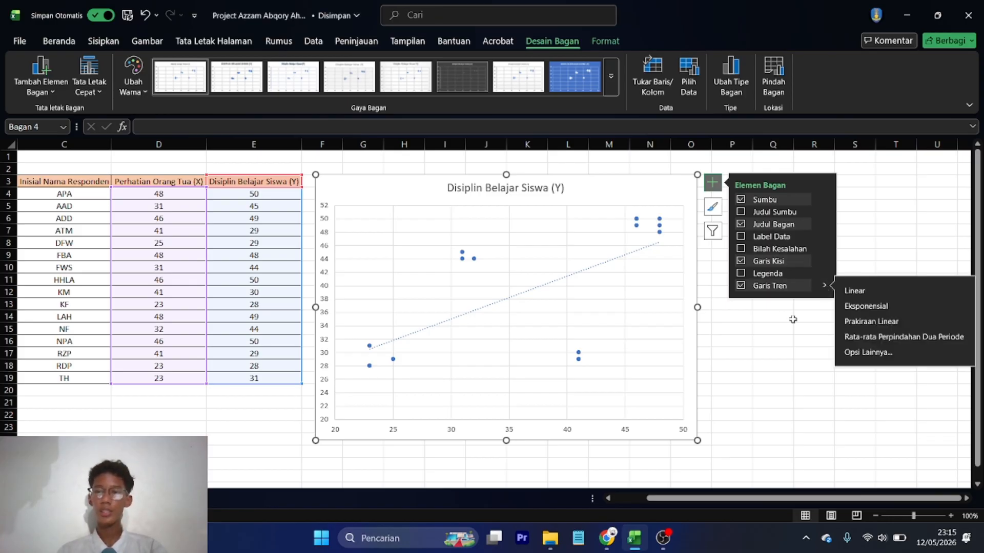
{"action": "left_click", "coordinate": [880, 359]}
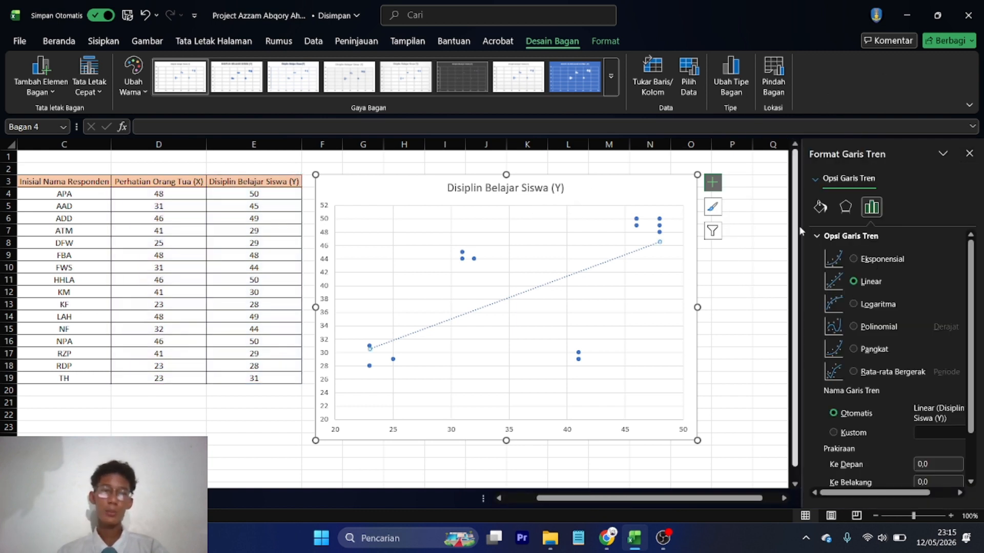
Display the trendline equation on the chart and move its label above the plot area, beside the chart title.
{"action": "scroll", "coordinate": [892, 359], "scroll_direction": "down", "scroll_amount": 1}
{"action": "scroll", "coordinate": [893, 307], "scroll_direction": "up", "scroll_amount": 1}
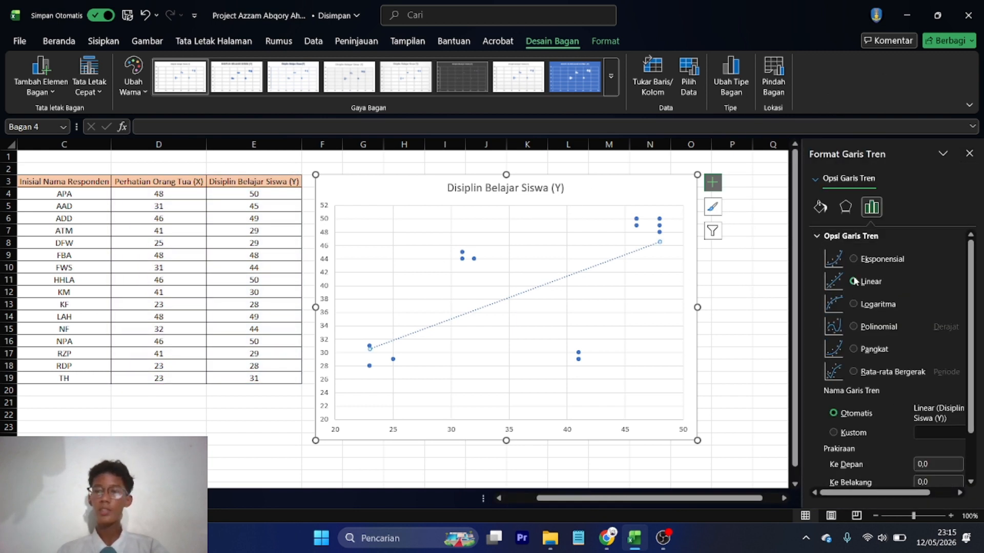
{"action": "scroll", "coordinate": [855, 279], "scroll_direction": "down", "scroll_amount": 2}
{"action": "scroll", "coordinate": [889, 287], "scroll_direction": "up", "scroll_amount": 2}
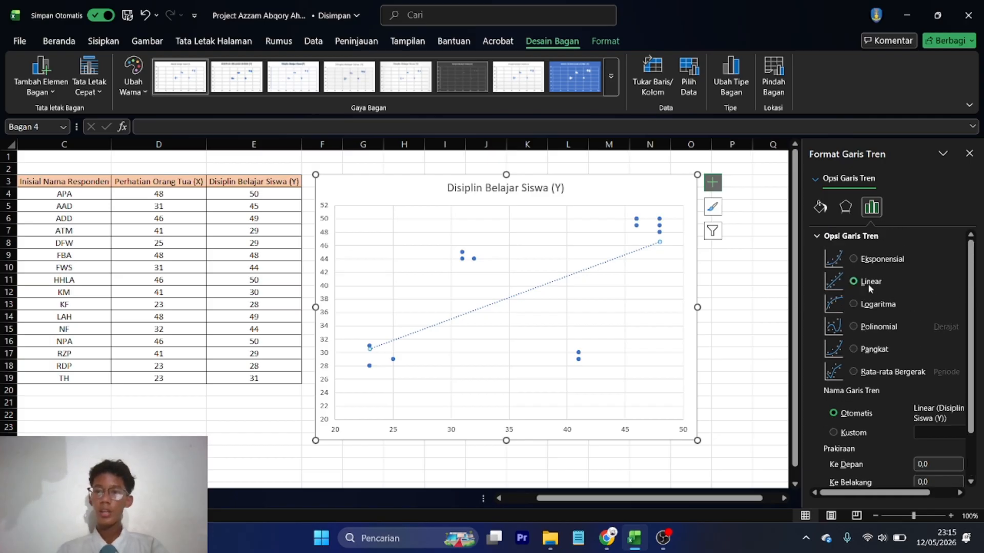
{"action": "scroll", "coordinate": [871, 297], "scroll_direction": "down", "scroll_amount": 2}
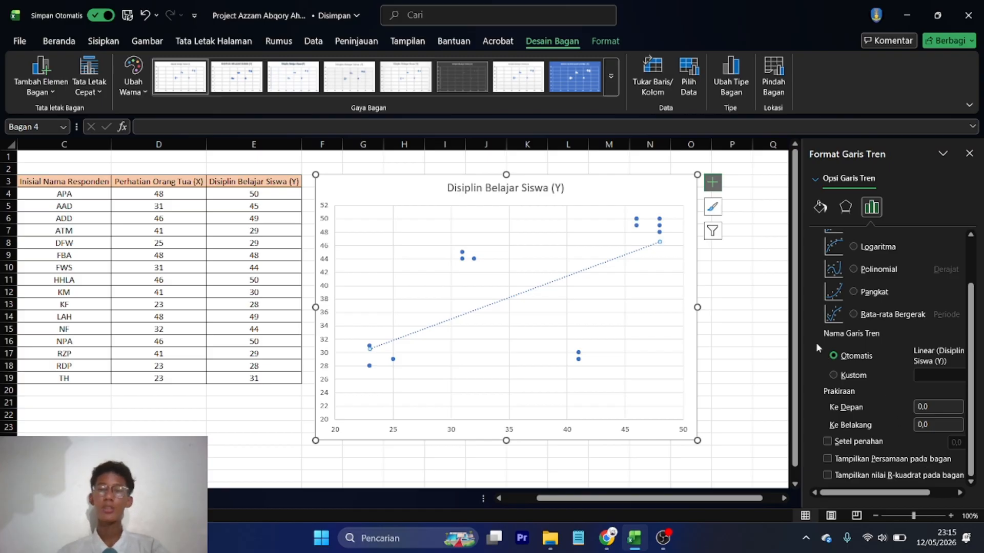
{"action": "left_click", "coordinate": [828, 459]}
{"action": "left_click", "coordinate": [626, 243]}
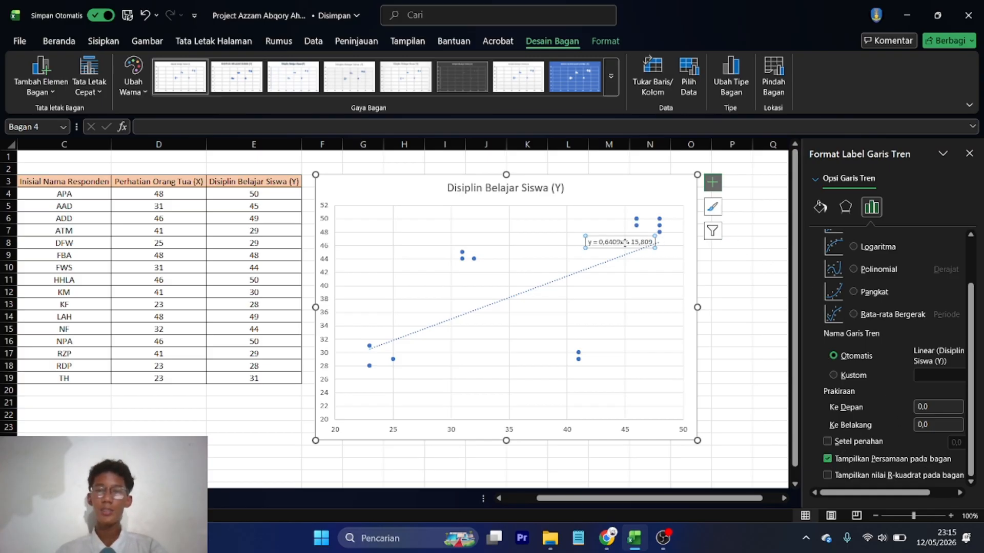
{"action": "left_click_drag", "start_coordinate": [632, 237], "coordinate": [629, 187]}
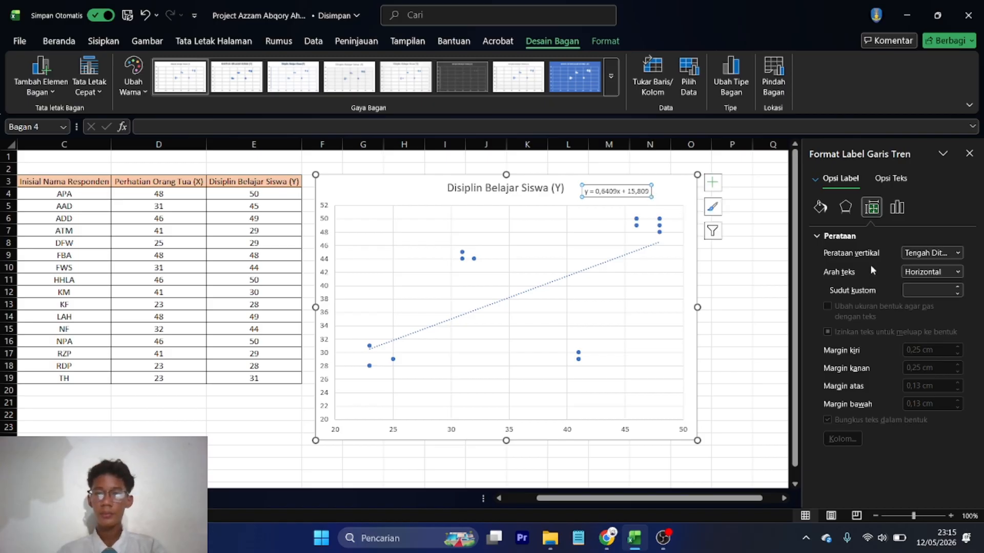
Reopen the trendline's formatting options and display its R-squared value on the chart.
{"action": "left_click", "coordinate": [896, 207]}
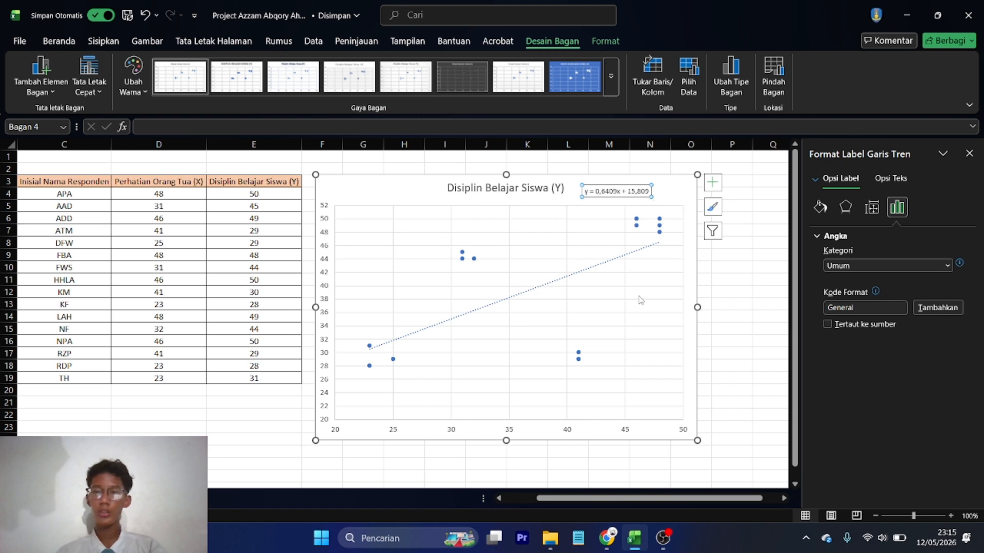
{"action": "left_click", "coordinate": [712, 183]}
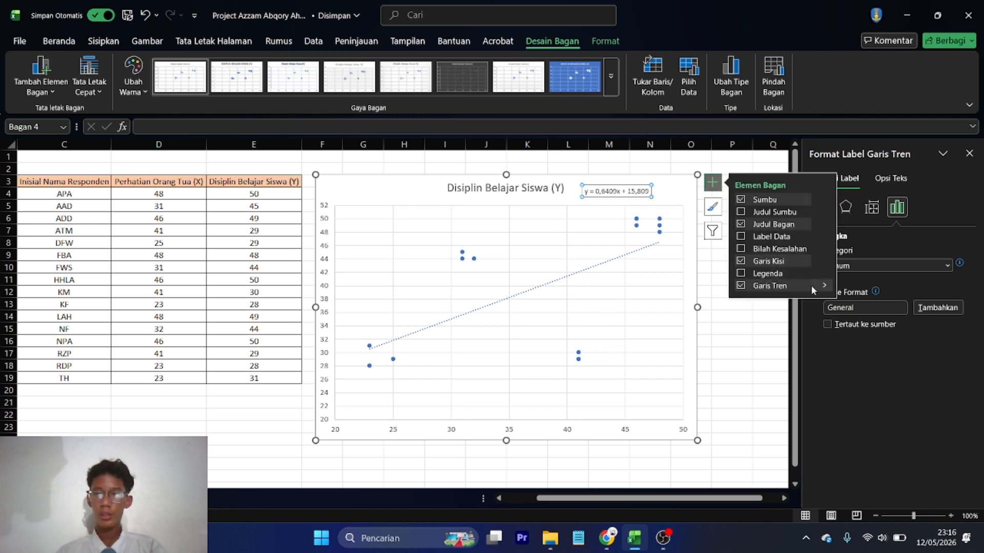
{"action": "left_click", "coordinate": [826, 286]}
{"action": "left_click", "coordinate": [871, 352]}
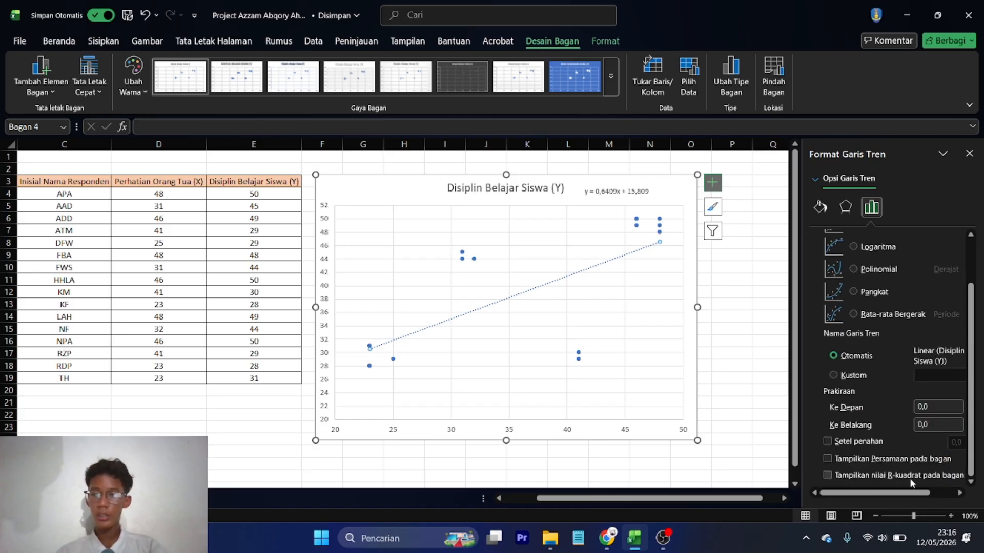
{"action": "left_click", "coordinate": [830, 474]}
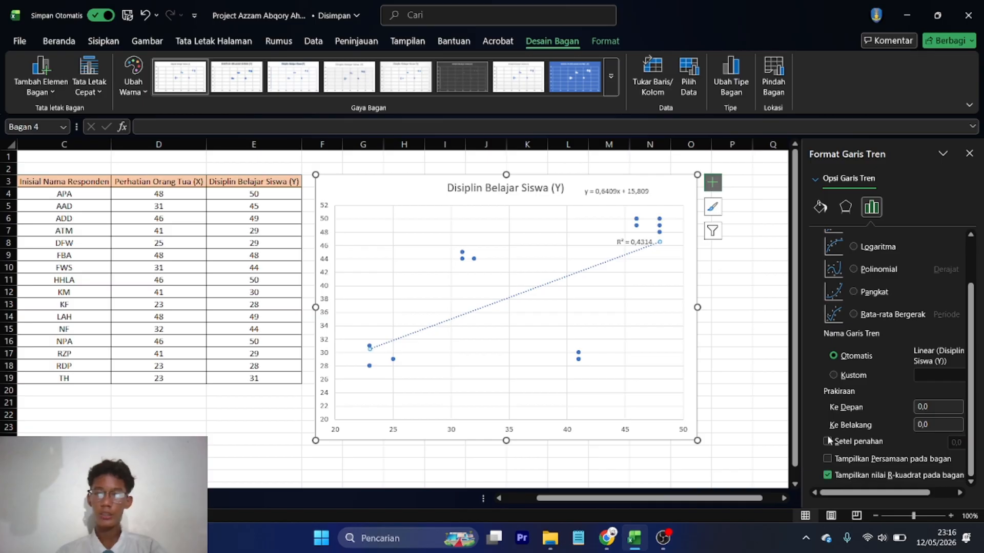
Arrange the R-squared label directly beneath the trendline equation beside the chart title, and close the formatting options.
{"action": "left_click", "coordinate": [644, 240]}
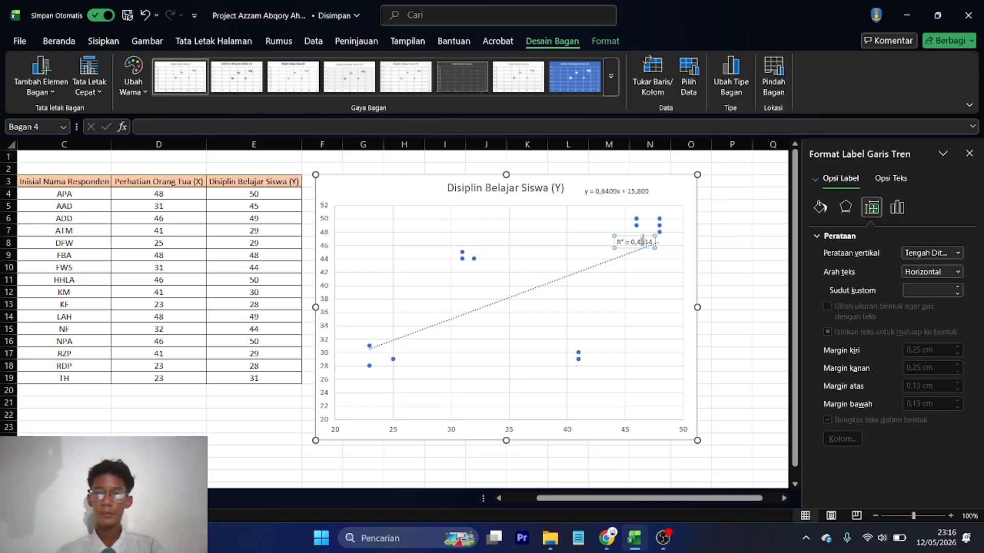
{"action": "left_click_drag", "start_coordinate": [637, 236], "coordinate": [635, 179]}
{"action": "left_click", "coordinate": [618, 192]}
{"action": "left_click", "coordinate": [624, 202]}
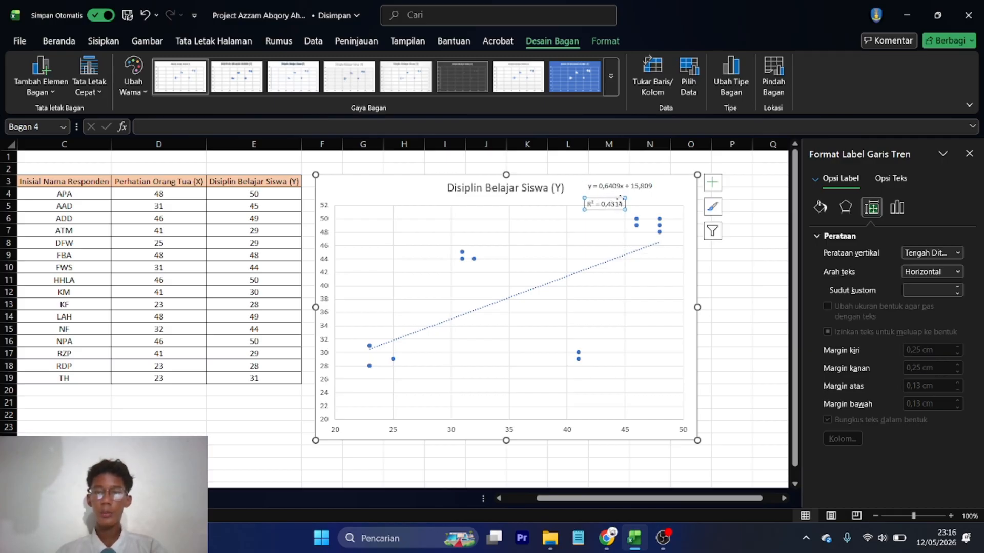
{"action": "left_click", "coordinate": [730, 193]}
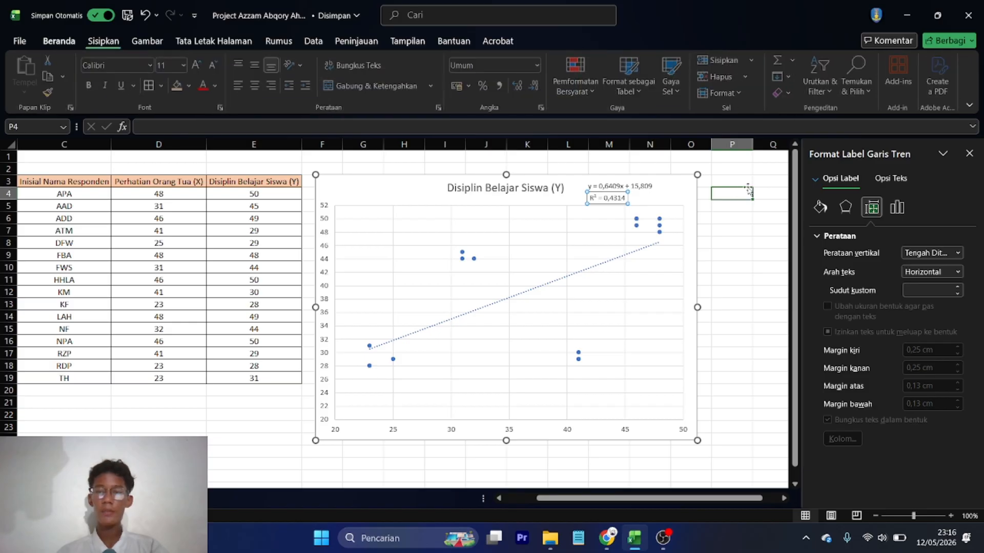
{"action": "left_click", "coordinate": [620, 194]}
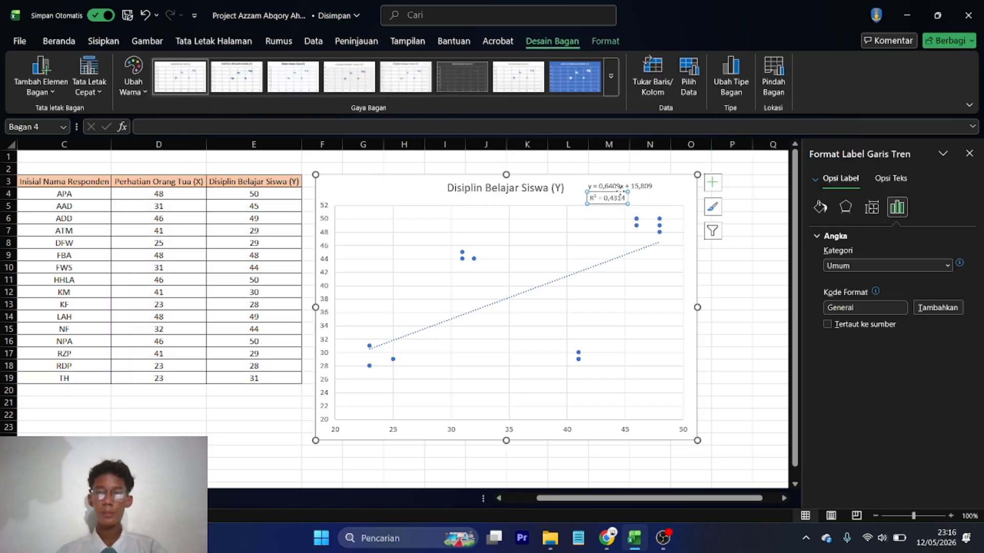
{"action": "left_click", "coordinate": [735, 170]}
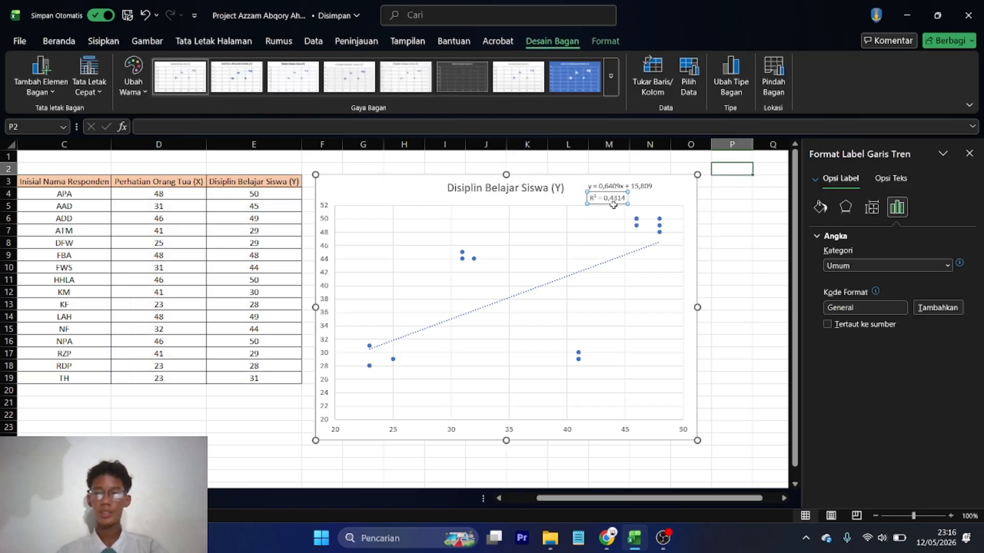
{"action": "left_click", "coordinate": [969, 153]}
{"action": "left_click", "coordinate": [813, 224]}
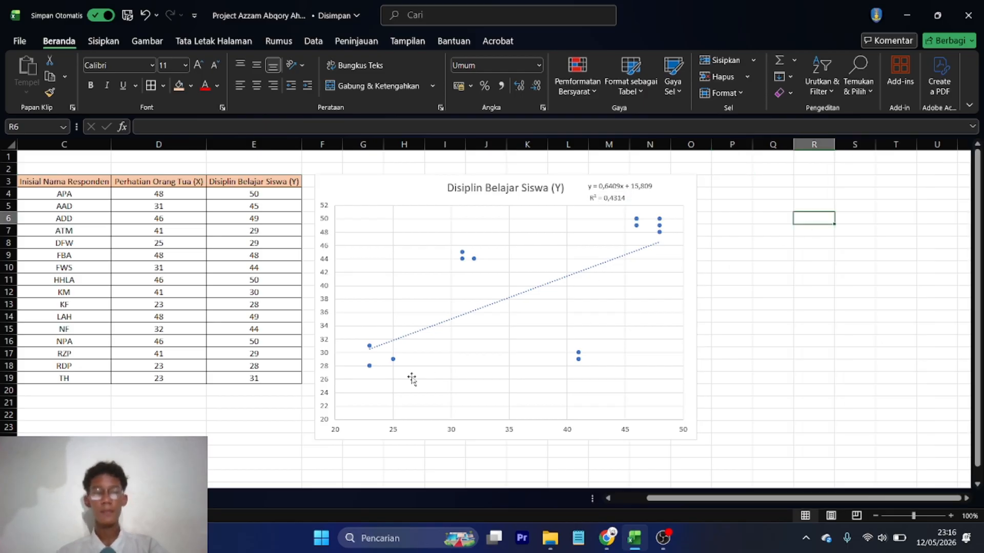
Move the scatter chart slightly farther away from the respondent data table.
{"action": "left_click", "coordinate": [160, 418]}
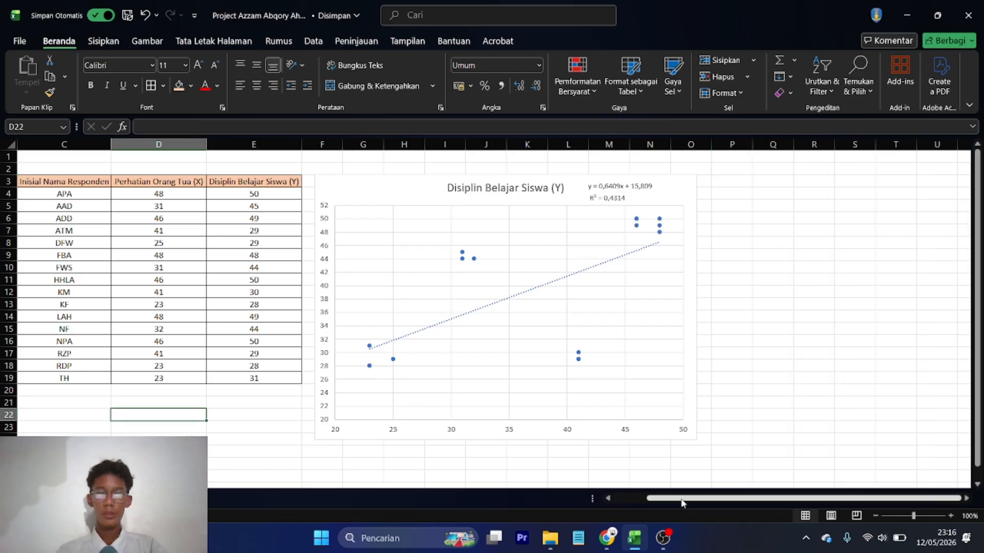
{"action": "left_click_drag", "start_coordinate": [682, 501], "coordinate": [646, 501]}
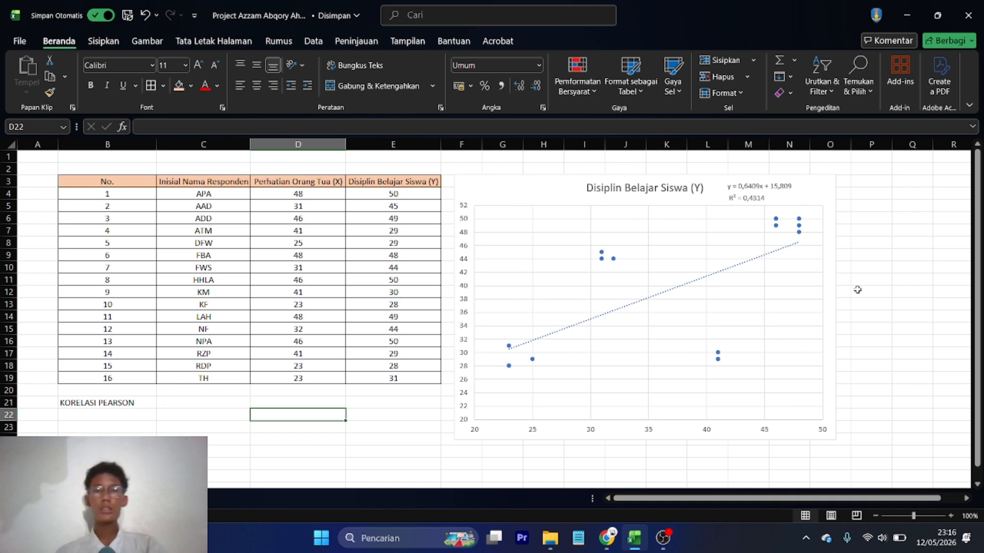
{"action": "left_click", "coordinate": [519, 179]}
{"action": "mouse_move", "coordinate": [546, 178]}
{"action": "left_mouse_down"}
{"action": "mouse_move", "coordinate": [547, 167]}
{"action": "mouse_move", "coordinate": [550, 177]}
{"action": "left_mouse_up"}
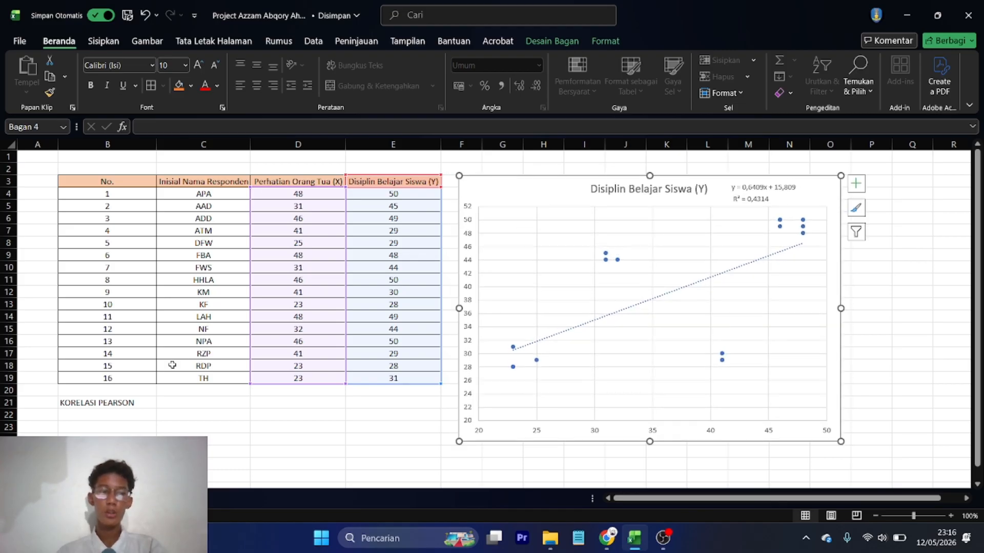
Calculate the Pearson correlation of X and Y in cell C21 with =PEARSON(D4:D19;E4:E19).
{"action": "left_click", "coordinate": [96, 408]}
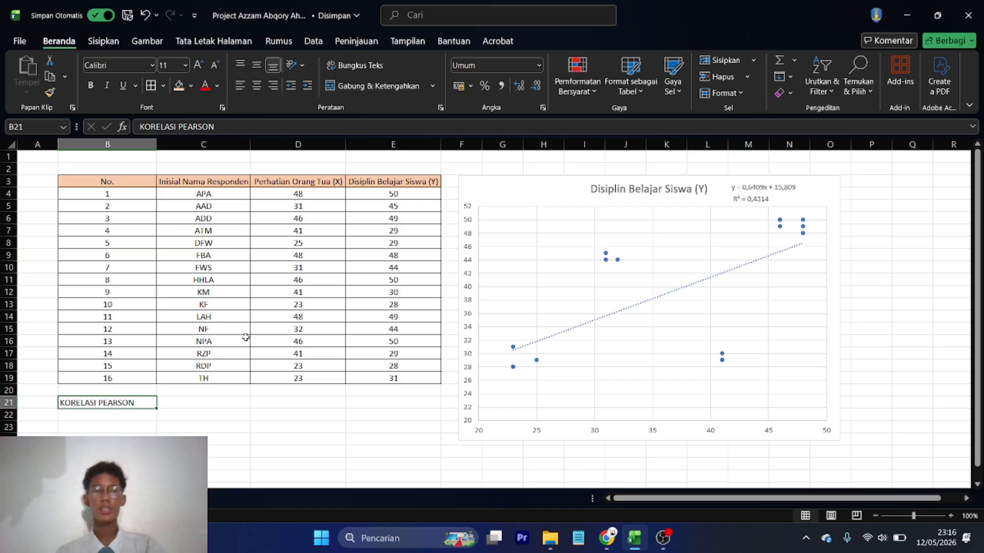
{"action": "left_click", "coordinate": [197, 402]}
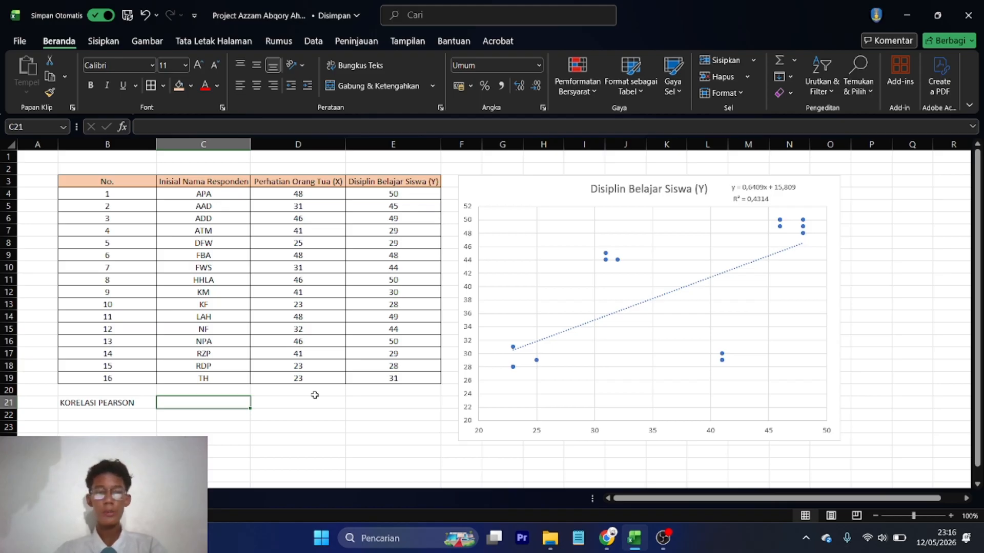
{"action": "type", "text": "="}
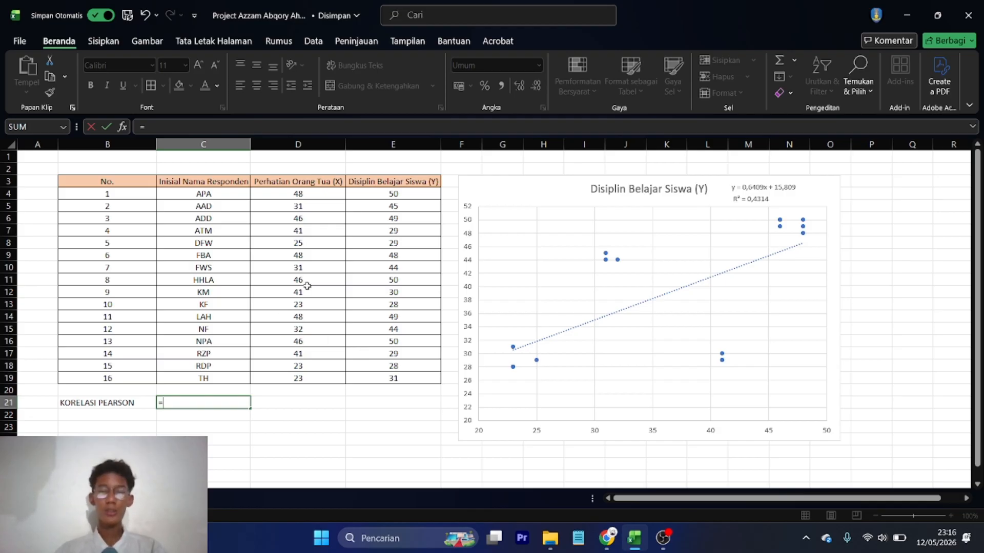
{"action": "type", "text": "PER"}
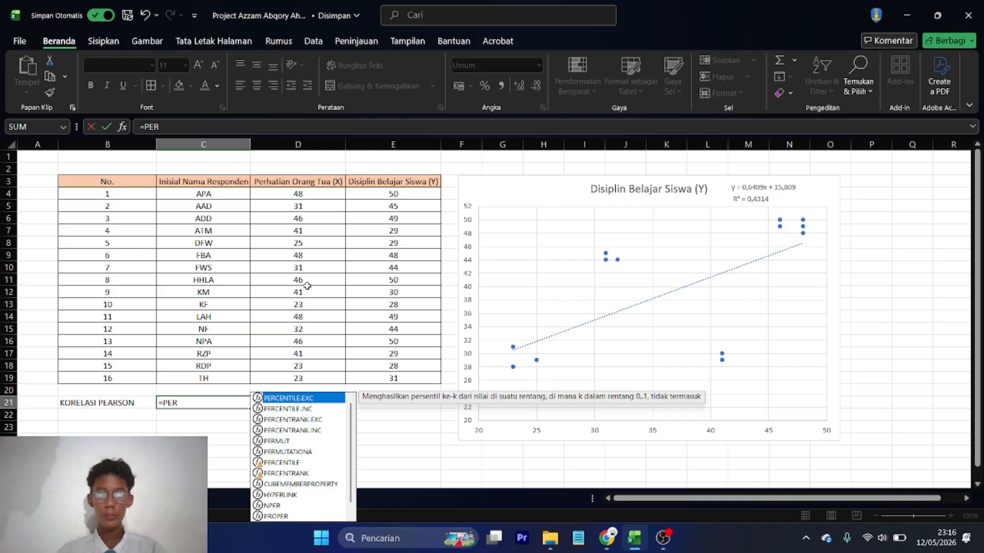
{"action": "key", "text": "BackSpace"}
{"action": "type", "text": "A"}
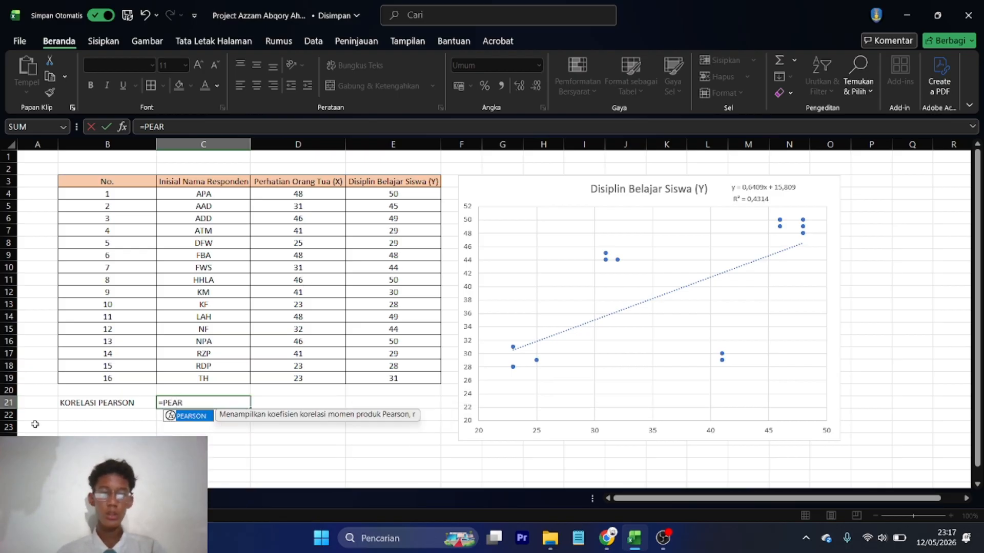
{"action": "double_click", "coordinate": [201, 417]}
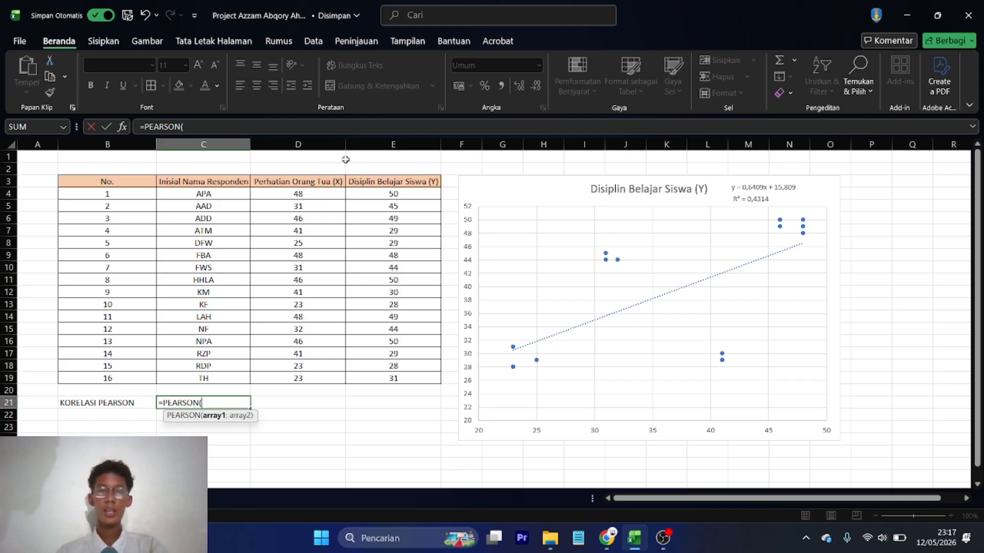
{"action": "left_click_drag", "start_coordinate": [332, 195], "coordinate": [330, 377]}
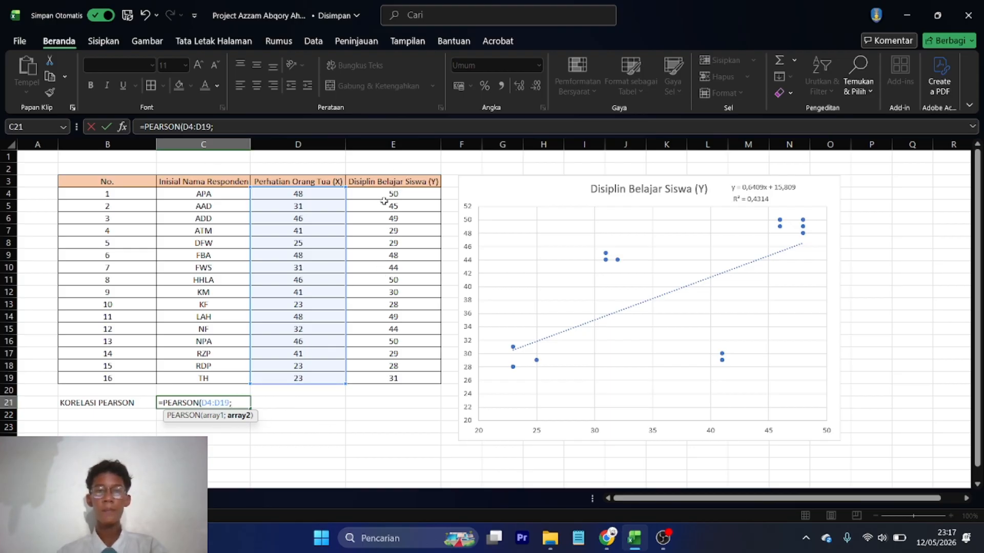
{"action": "left_click_drag", "start_coordinate": [390, 194], "coordinate": [396, 379]}
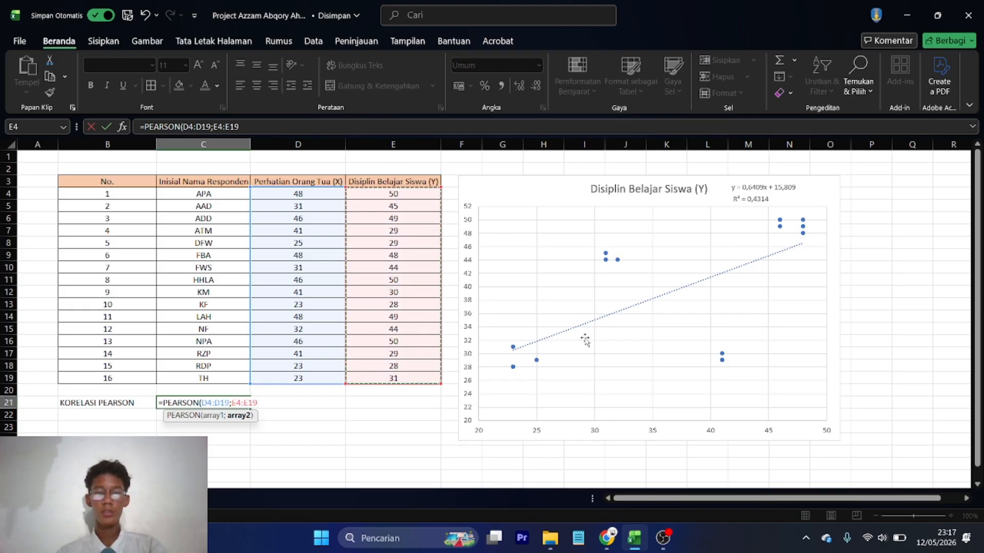
{"action": "key", "text": "Return"}
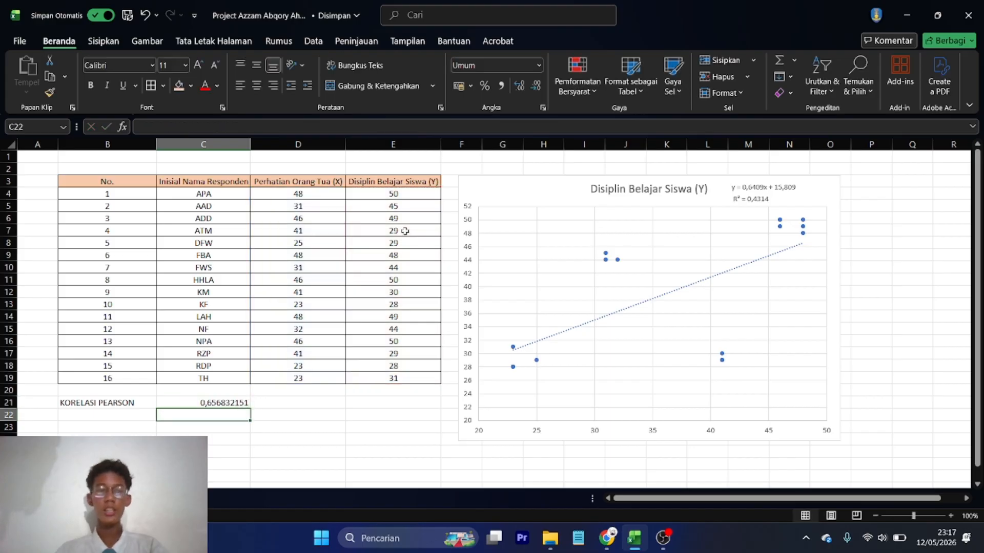
Review the Pearson correlation in row 21 together with the chart's trendline equation and R-squared value.
{"action": "left_click", "coordinate": [243, 401]}
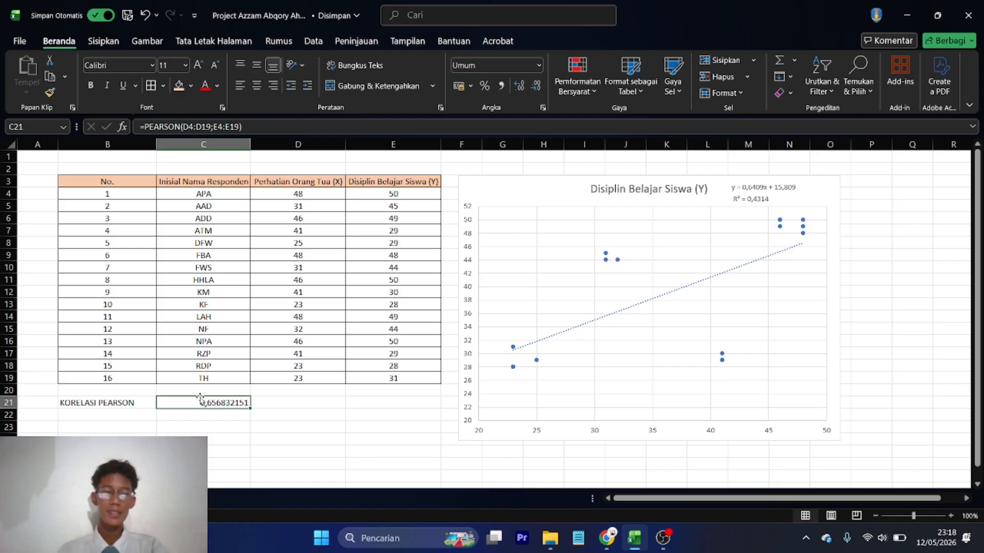
{"action": "left_click", "coordinate": [118, 402]}
{"action": "left_click_drag", "start_coordinate": [117, 403], "coordinate": [220, 403]}
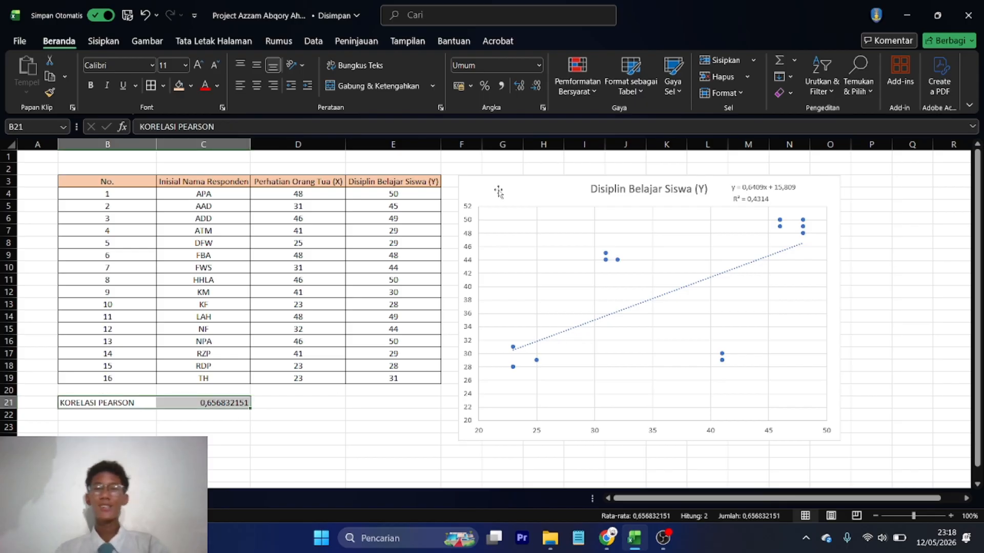
{"action": "left_click", "coordinate": [476, 162]}
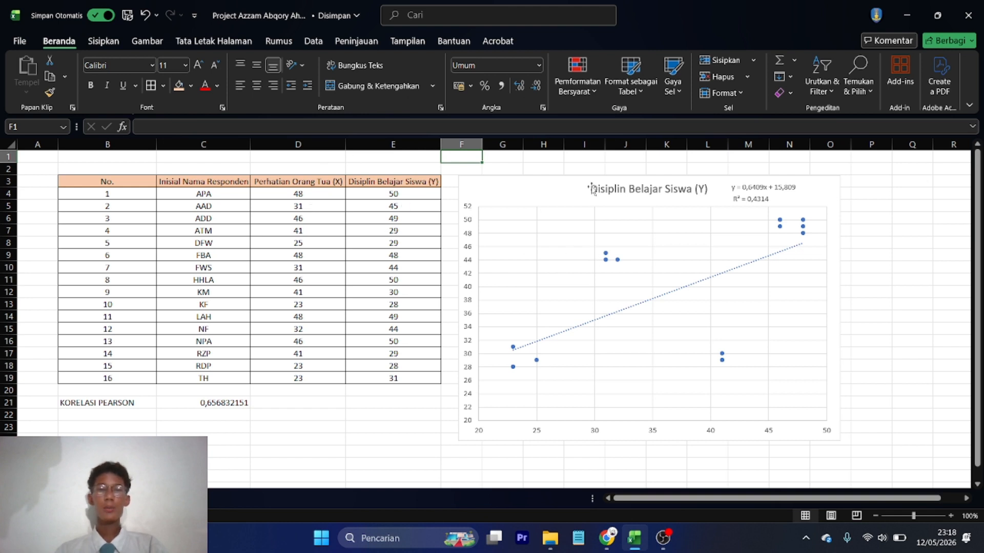
{"action": "left_click", "coordinate": [547, 183]}
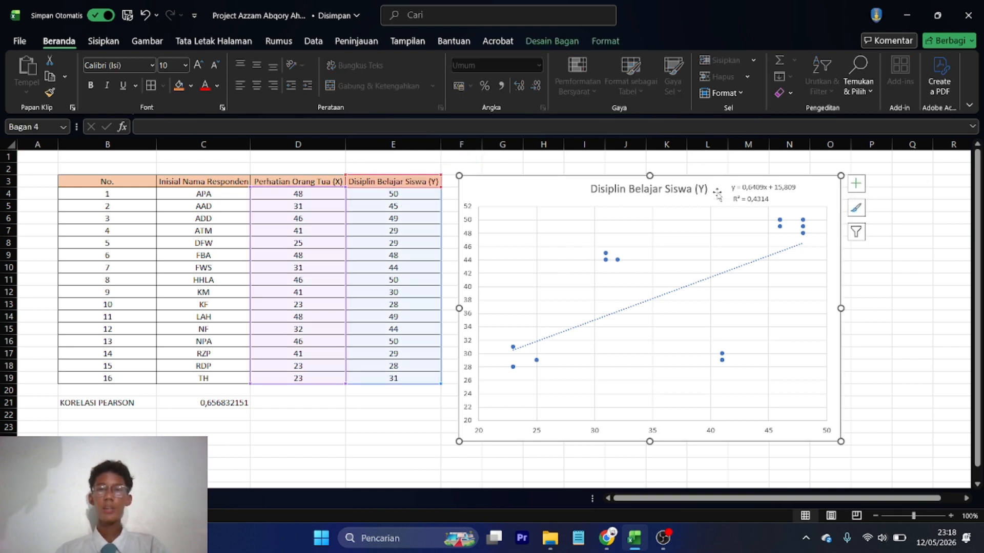
{"action": "left_click", "coordinate": [778, 186]}
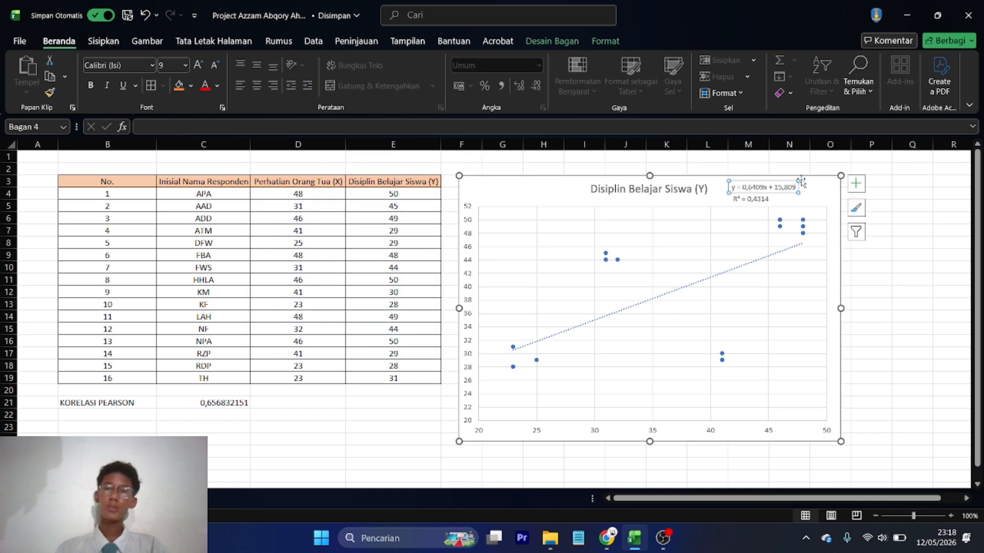
{"action": "left_click_drag", "start_coordinate": [87, 400], "coordinate": [220, 402]}
{"action": "left_click", "coordinate": [393, 403]}
{"action": "left_click", "coordinate": [766, 199]}
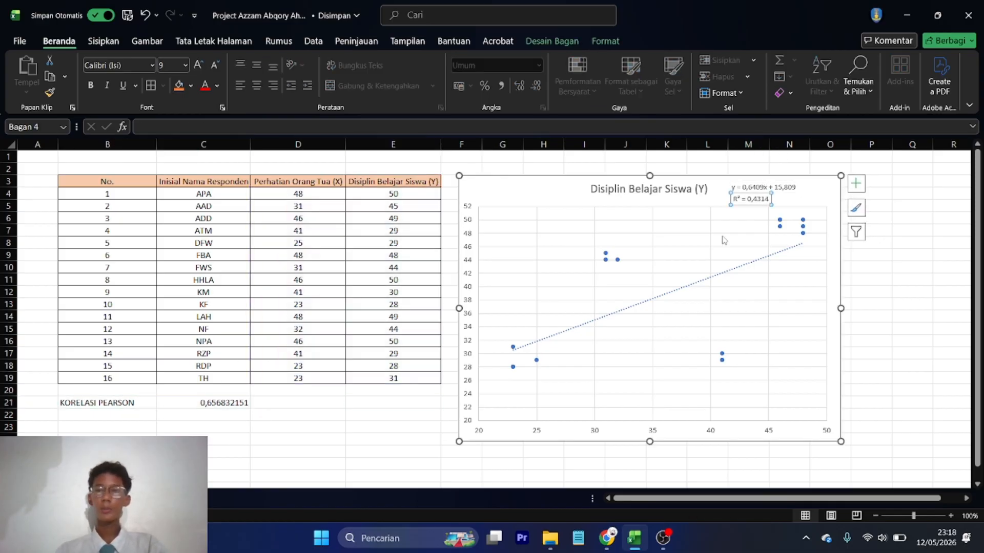